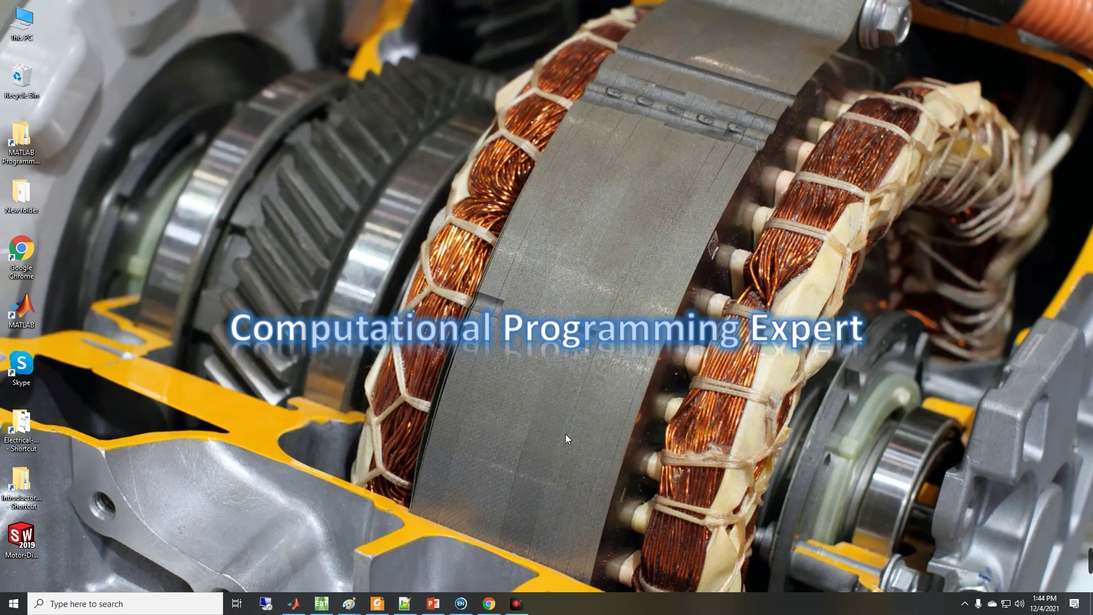
Search Google for 'FEMM software' and go to the femm.info home page, then its Download page.
{"action": "left_click", "coordinate": [490, 602]}
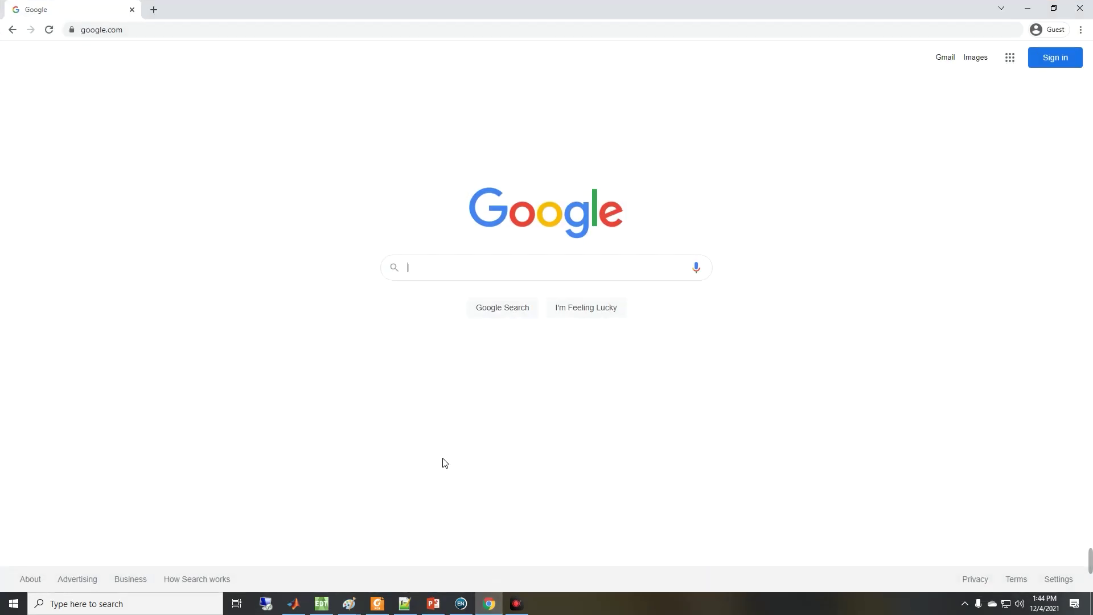
{"action": "type", "text": "FE"}
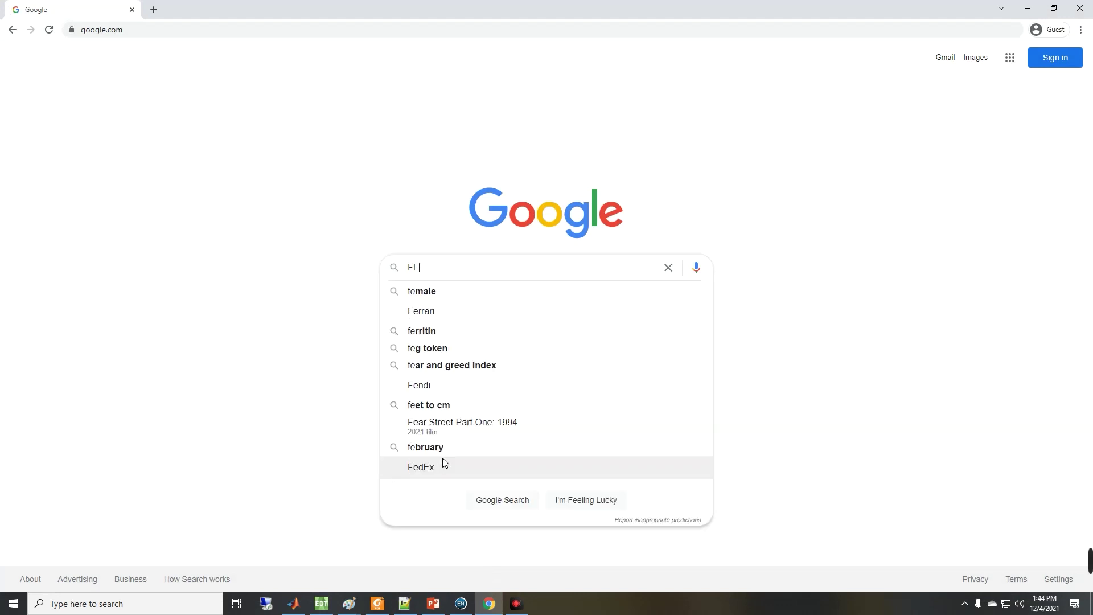
{"action": "type", "text": "MM s"}
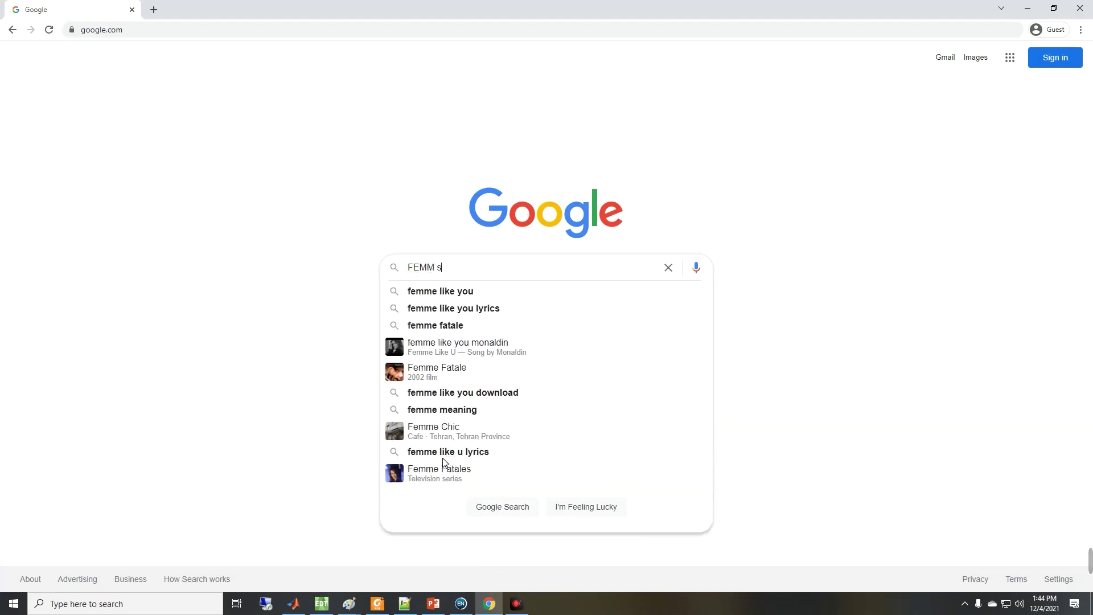
{"action": "type", "text": "oftware"}
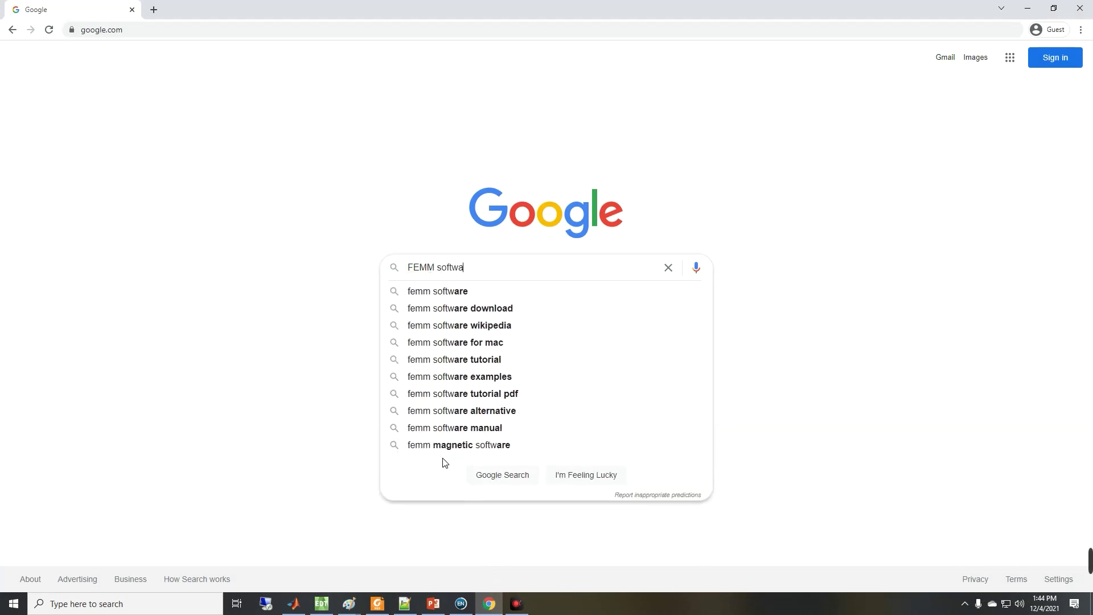
{"action": "key", "text": "Return"}
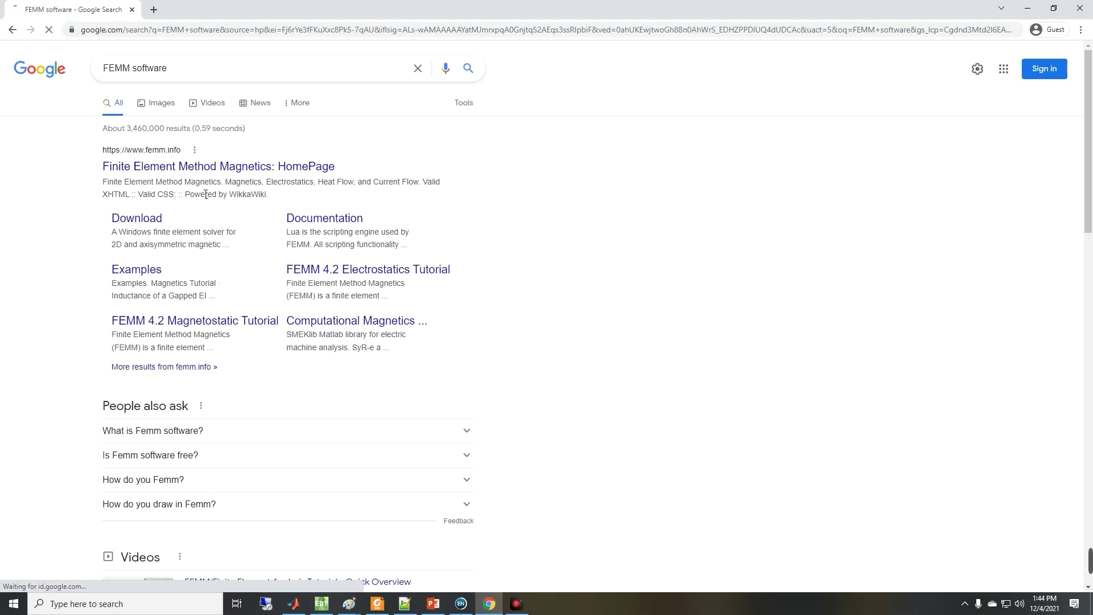
{"action": "left_click", "coordinate": [172, 166]}
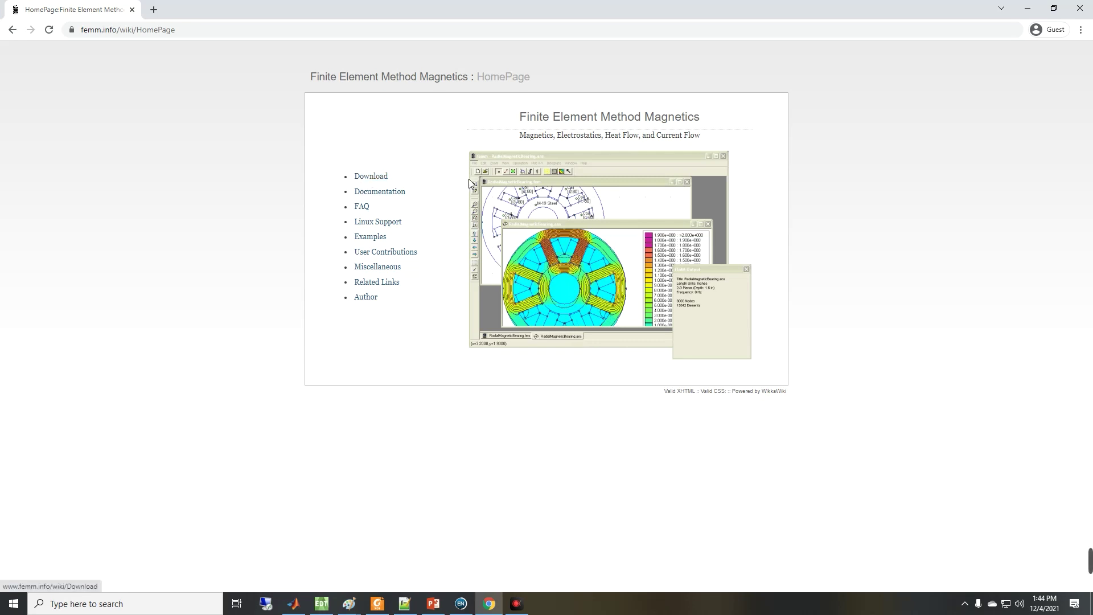
{"action": "left_click", "coordinate": [390, 180]}
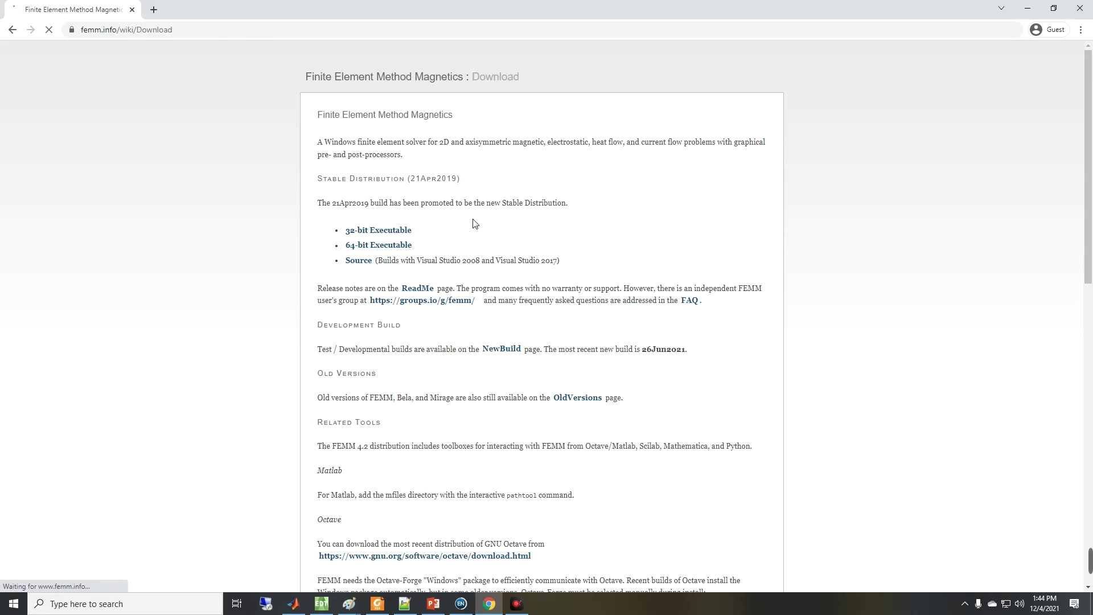
Download the 64-bit executable femm42bin_x64_21Apr2019 from the stable build.
{"action": "scroll", "coordinate": [550, 355], "scroll_direction": "down", "scroll_amount": 1}
{"action": "scroll", "coordinate": [547, 354], "scroll_direction": "down", "scroll_amount": 1}
{"action": "scroll", "coordinate": [547, 353], "scroll_direction": "up", "scroll_amount": 2}
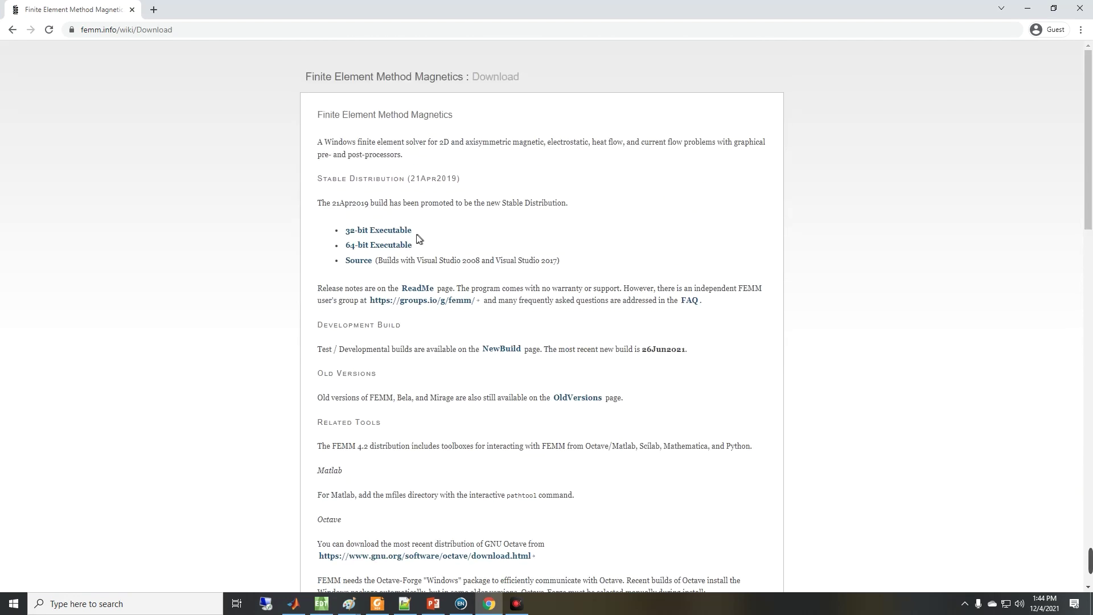
{"action": "left_click", "coordinate": [391, 249]}
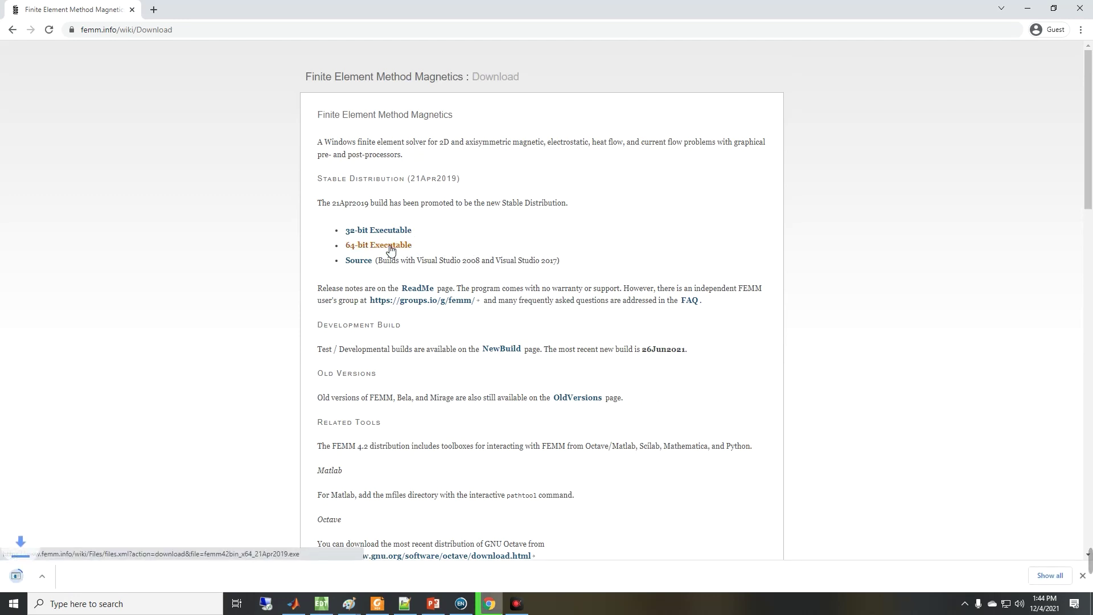
{"action": "scroll", "coordinate": [474, 313], "scroll_direction": "down", "scroll_amount": 3}
{"action": "scroll", "coordinate": [476, 313], "scroll_direction": "up", "scroll_amount": 3}
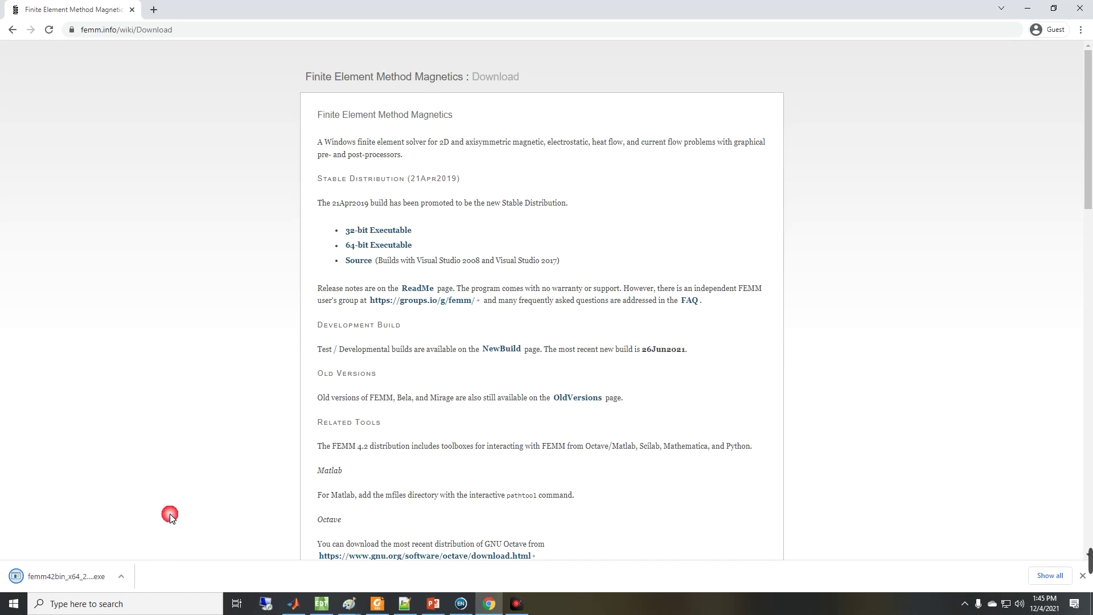
{"action": "left_click", "coordinate": [131, 569]}
Show the downloaded installer in its Downloads folder and cut femm42bin_x64_21Apr2019.
{"action": "left_click", "coordinate": [121, 576]}
{"action": "left_click", "coordinate": [136, 537]}
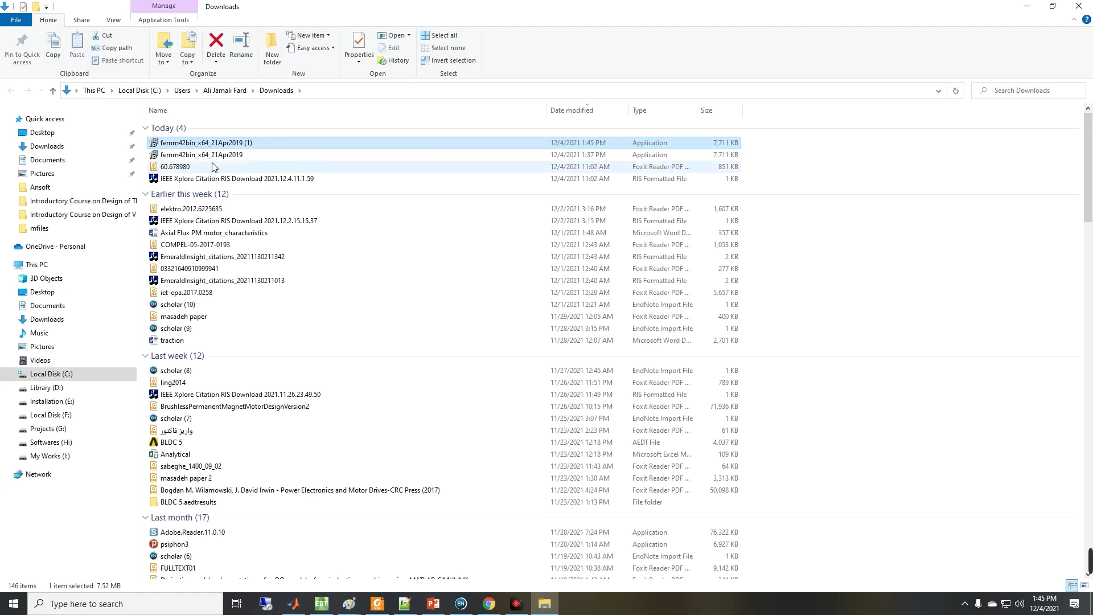
{"action": "left_click", "coordinate": [210, 156]}
{"action": "right_click", "coordinate": [209, 155]}
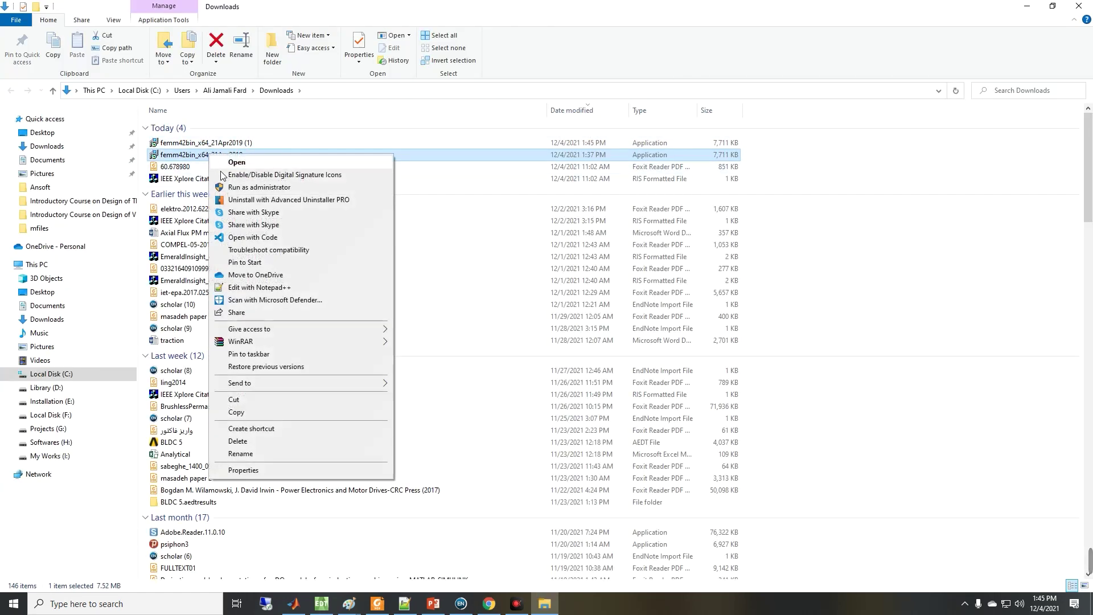
{"action": "left_click", "coordinate": [236, 401]}
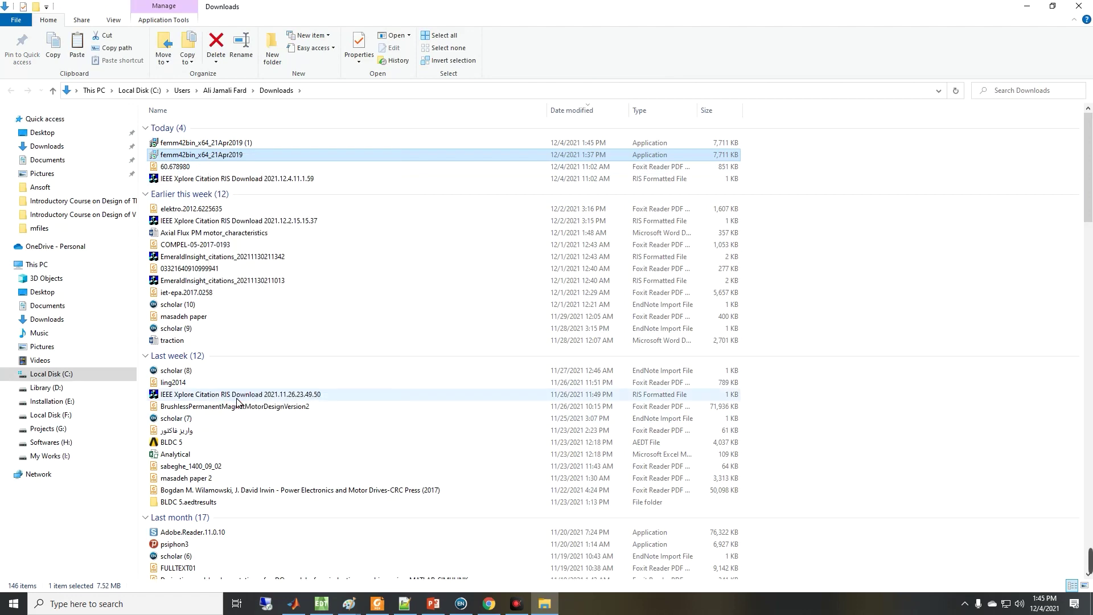
Close the Downloads folder and minimize Chrome to reveal the desktop.
{"action": "left_click", "coordinate": [1078, 6]}
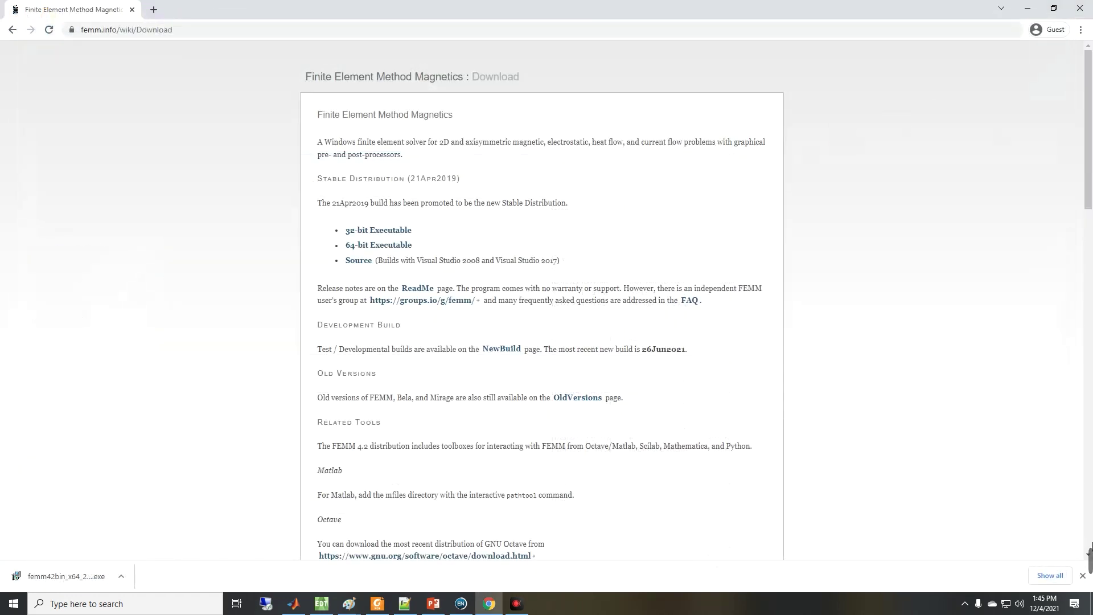
{"action": "key", "text": "super+d"}
{"action": "left_click", "coordinate": [995, 539]}
{"action": "right_click", "coordinate": [515, 205]}
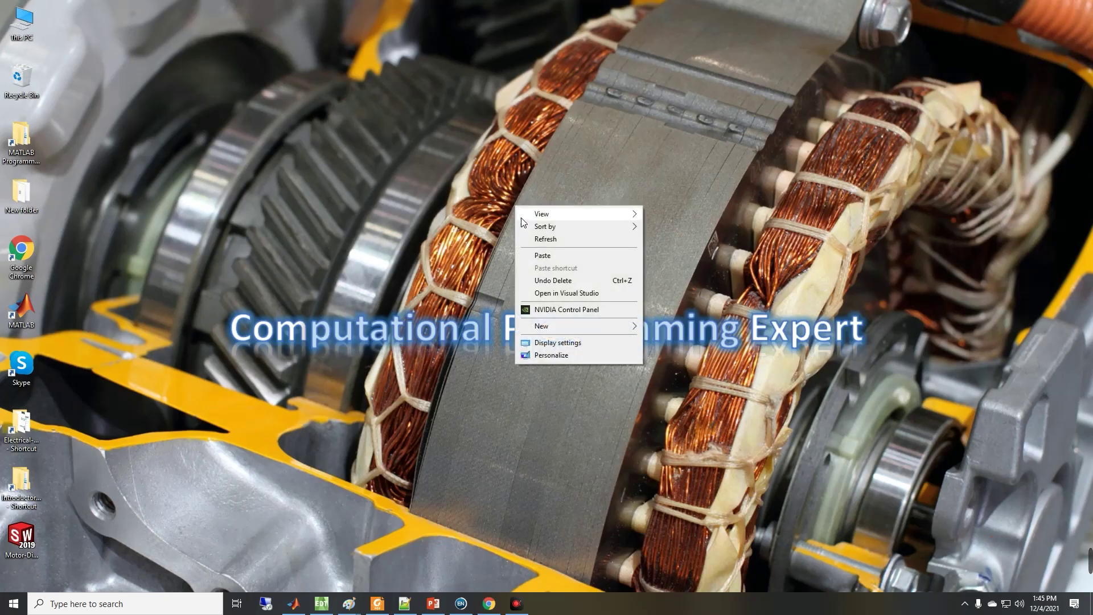
Paste femm42bin_x64_21Apr2019 onto the desktop and run it as administrator.
{"action": "left_click", "coordinate": [540, 253]}
{"action": "left_click_drag", "start_coordinate": [548, 141], "coordinate": [526, 202]}
{"action": "left_click", "coordinate": [610, 459]}
{"action": "left_click", "coordinate": [605, 288]}
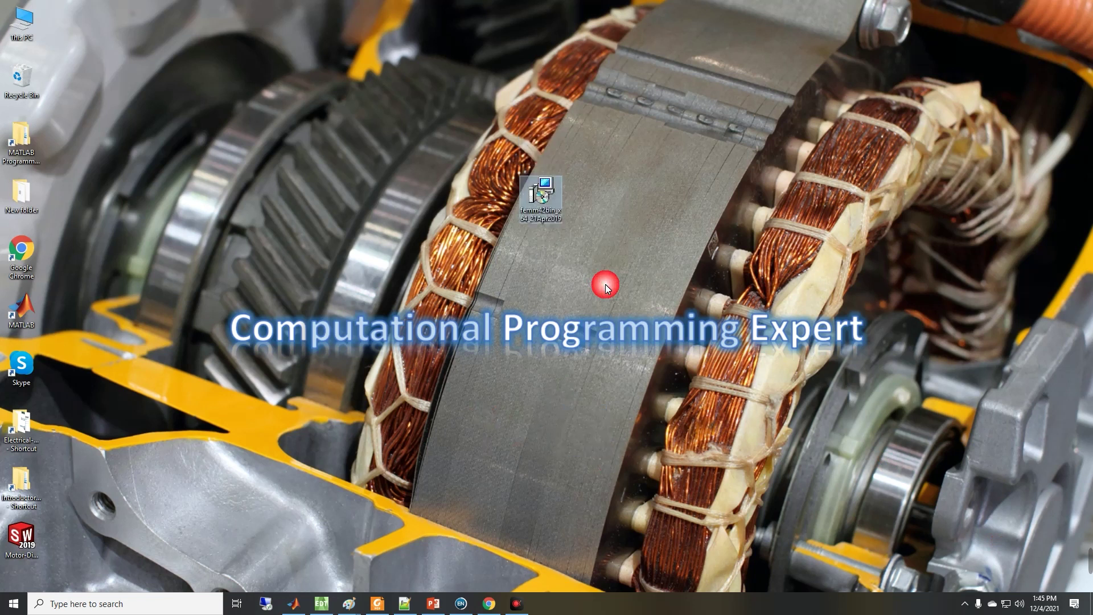
{"action": "right_click", "coordinate": [543, 195]}
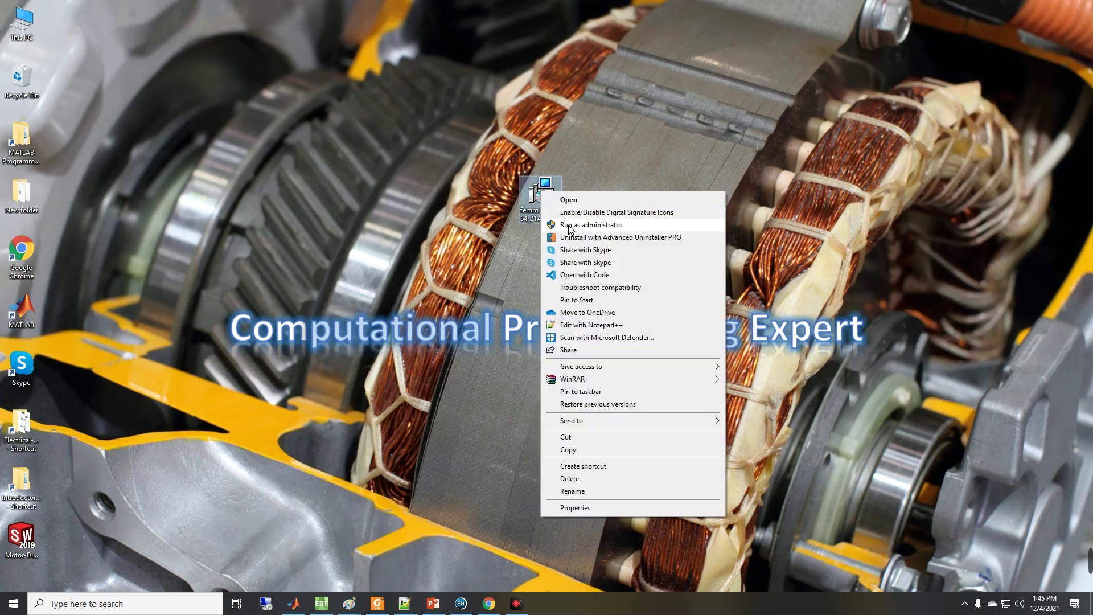
{"action": "left_click", "coordinate": [571, 228]}
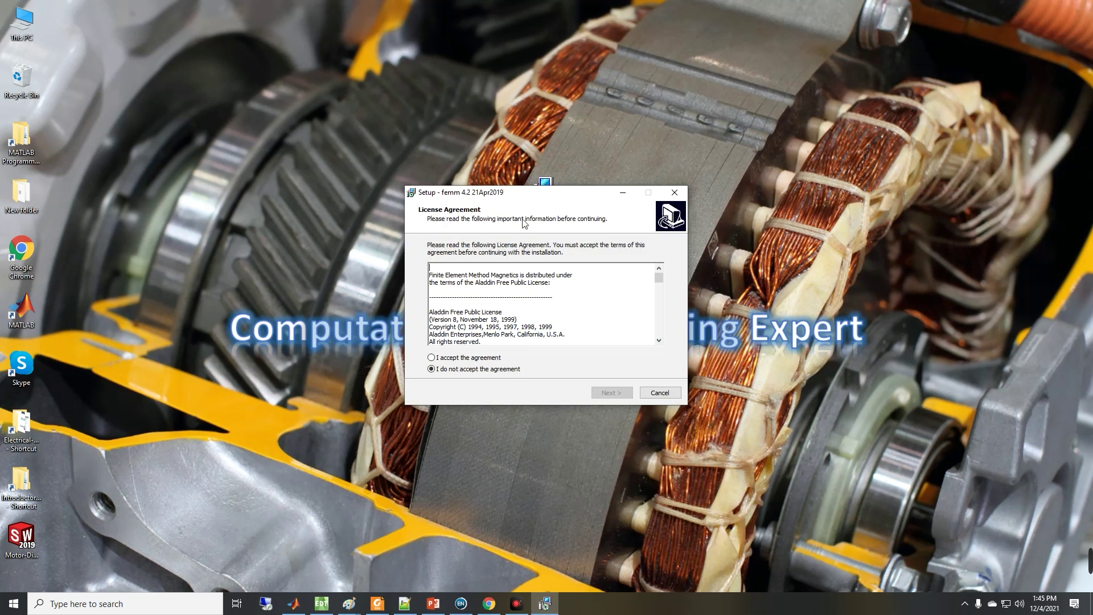
Accept the licence and install FEMM into c:\femm42 with Start Menu folder 'femm 4.2'.
{"action": "left_click_drag", "start_coordinate": [517, 200], "coordinate": [531, 271]}
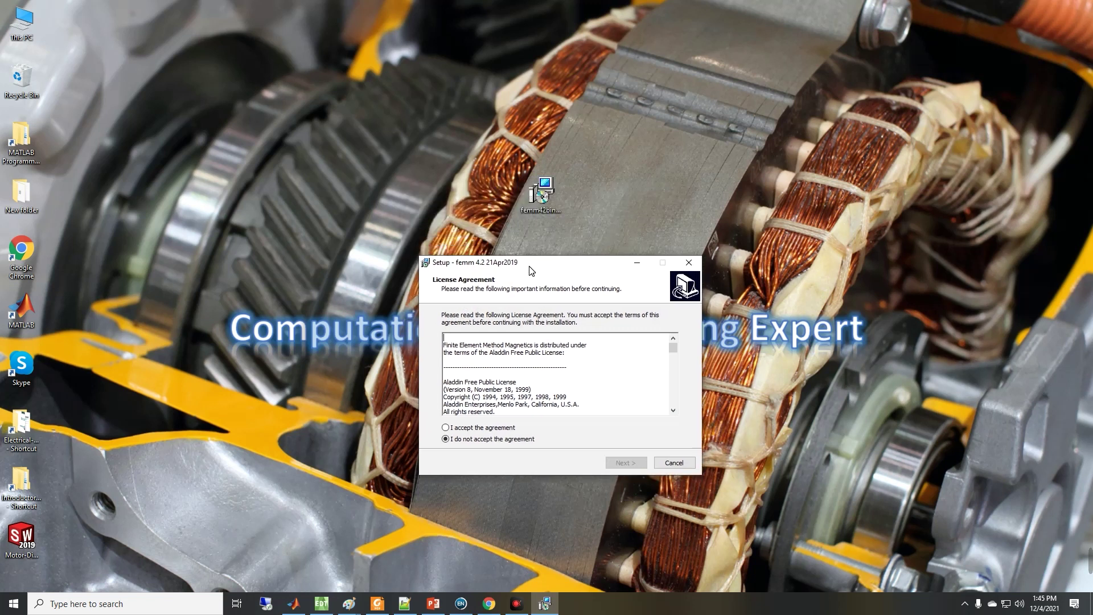
{"action": "left_click", "coordinate": [459, 428]}
{"action": "left_click", "coordinate": [624, 462]}
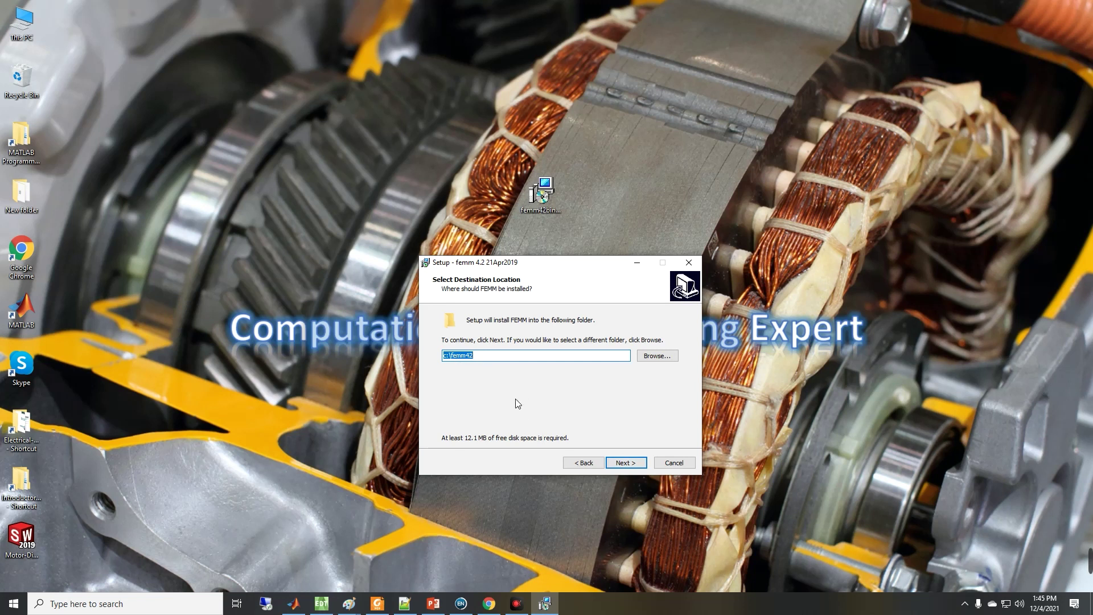
{"action": "left_click", "coordinate": [628, 466]}
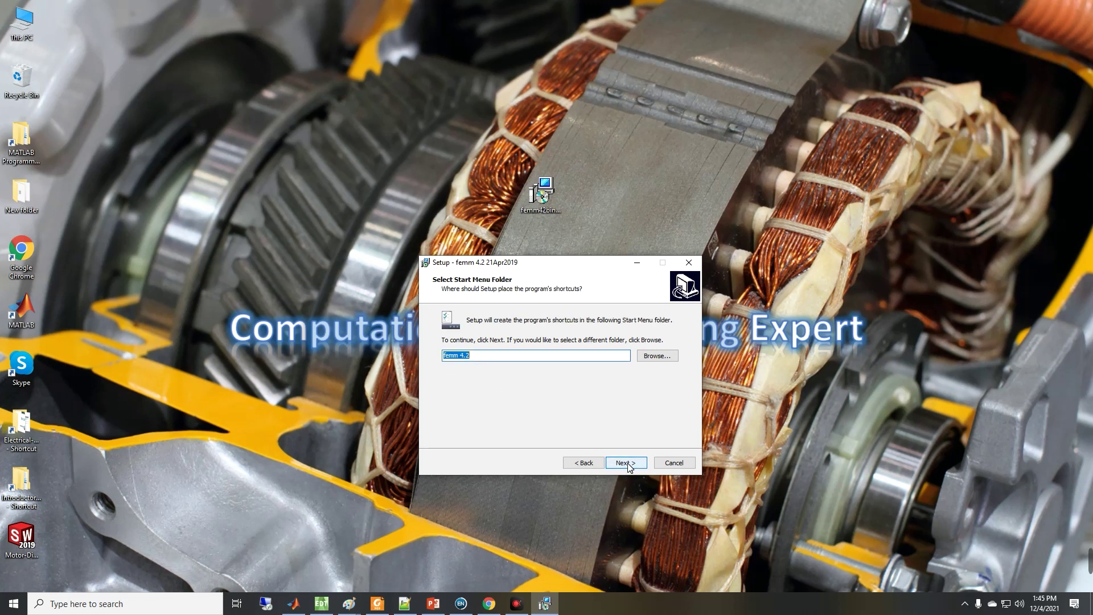
{"action": "left_click", "coordinate": [628, 465]}
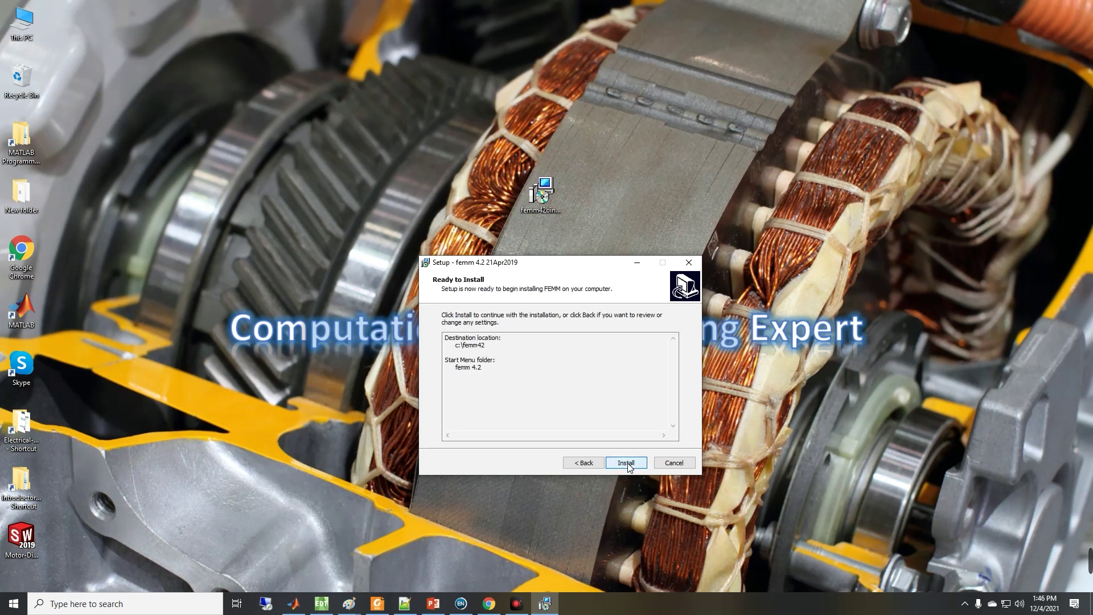
{"action": "left_click", "coordinate": [626, 464]}
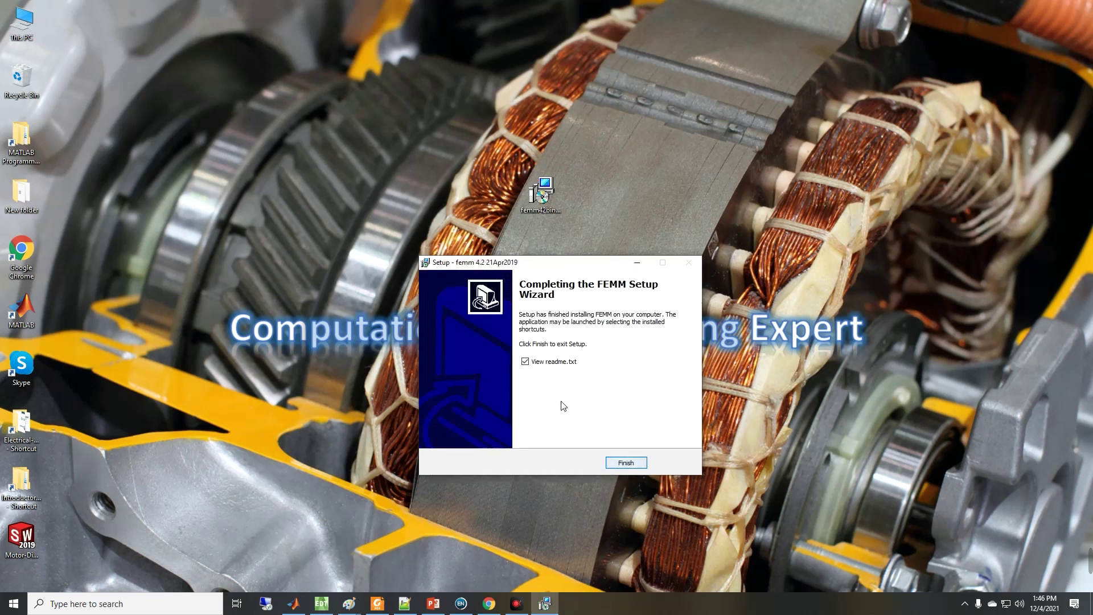
{"action": "left_click", "coordinate": [634, 464]}
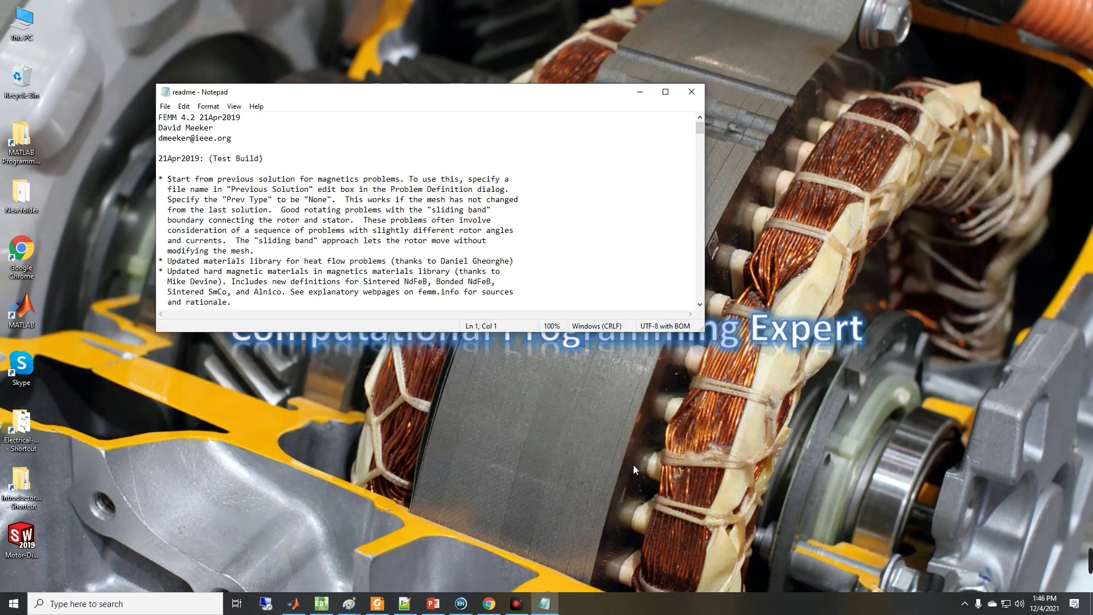
Enlarge and read through readme.txt in Notepad, close it, and open This PC.
{"action": "left_click_drag", "start_coordinate": [706, 336], "coordinate": [712, 526]}
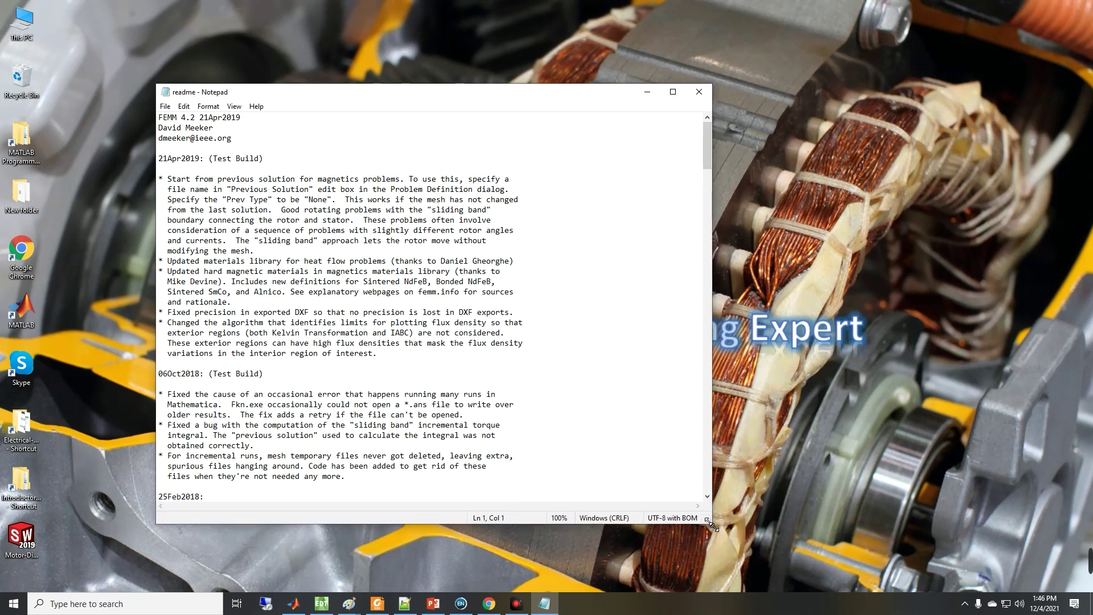
{"action": "scroll", "coordinate": [614, 414], "scroll_direction": "down", "scroll_amount": 3}
{"action": "scroll", "coordinate": [614, 413], "scroll_direction": "down", "scroll_amount": 8}
{"action": "left_click_drag", "start_coordinate": [709, 205], "coordinate": [709, 155]}
{"action": "scroll", "coordinate": [578, 248], "scroll_direction": "down", "scroll_amount": 8}
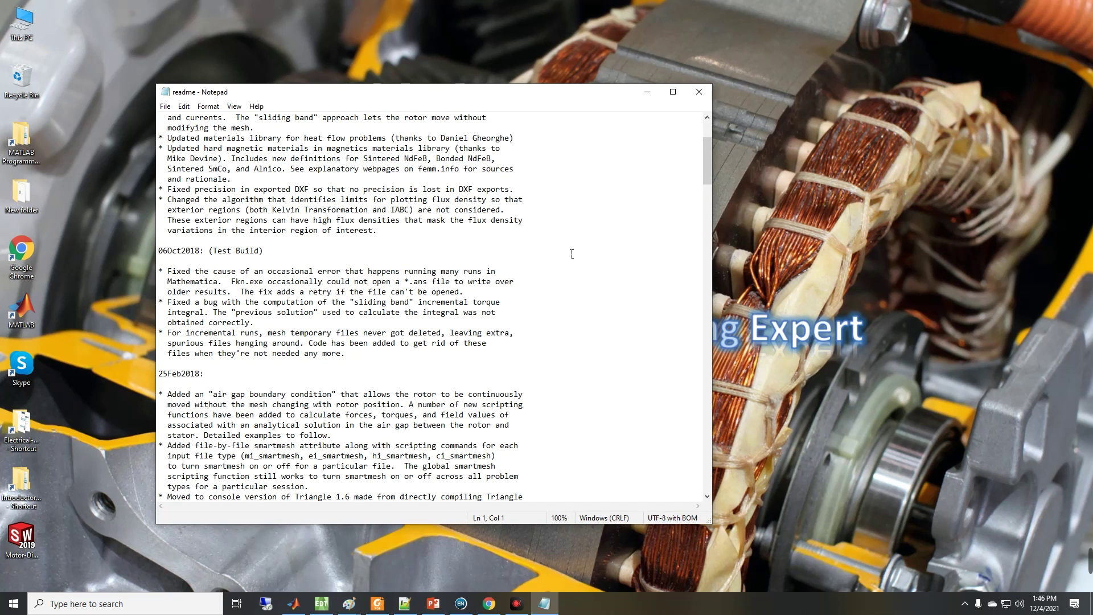
{"action": "left_click", "coordinate": [699, 93]}
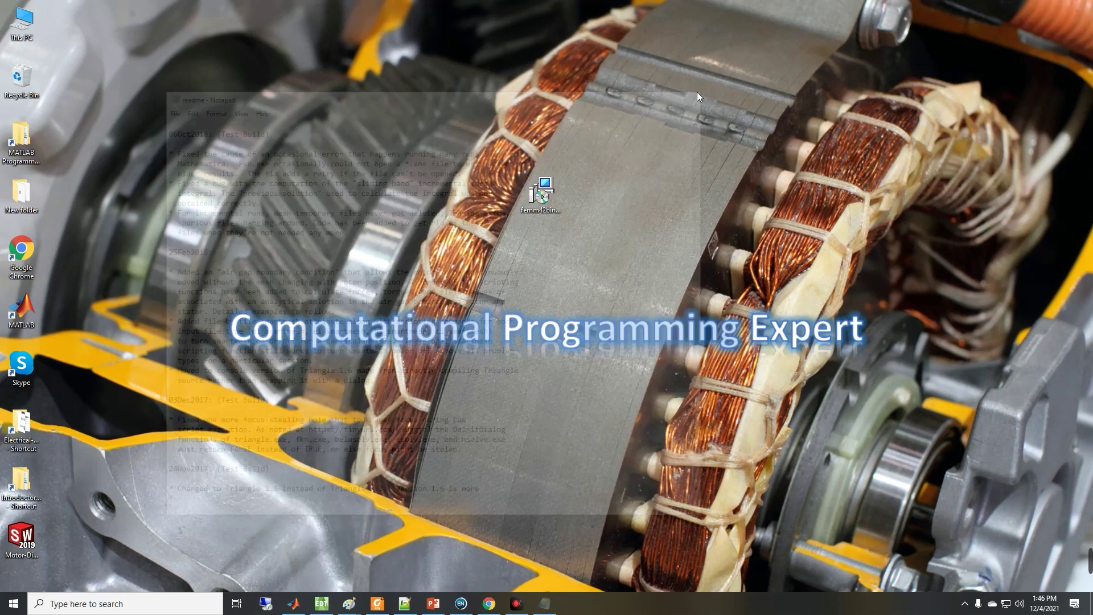
{"action": "double_click", "coordinate": [27, 33]}
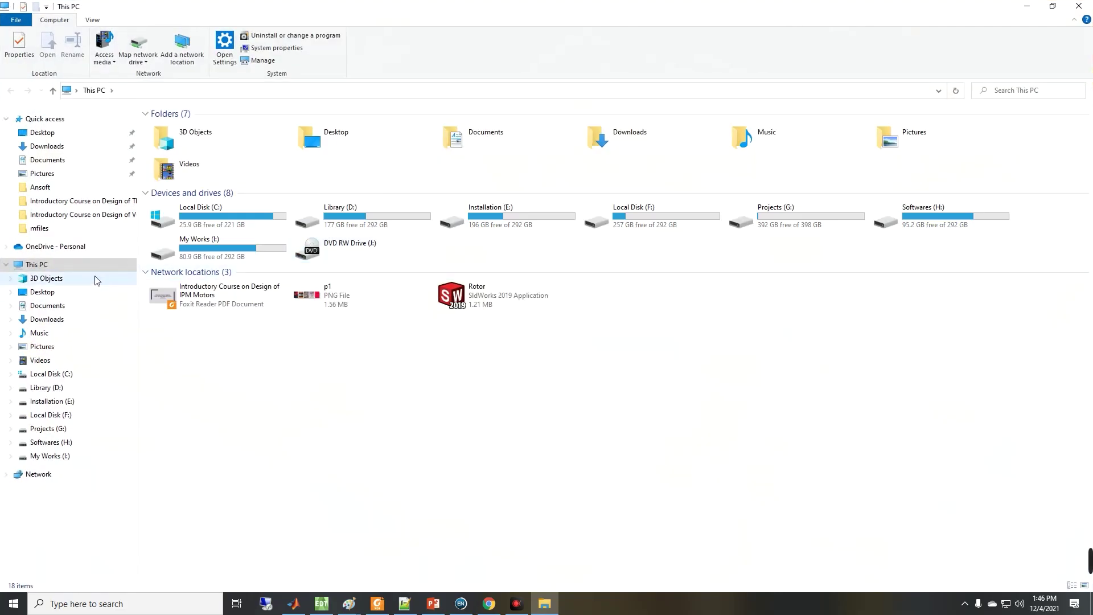
Browse Local Disk (C:) into the C:\femm42 folder to view the installed files.
{"action": "left_click", "coordinate": [60, 373]}
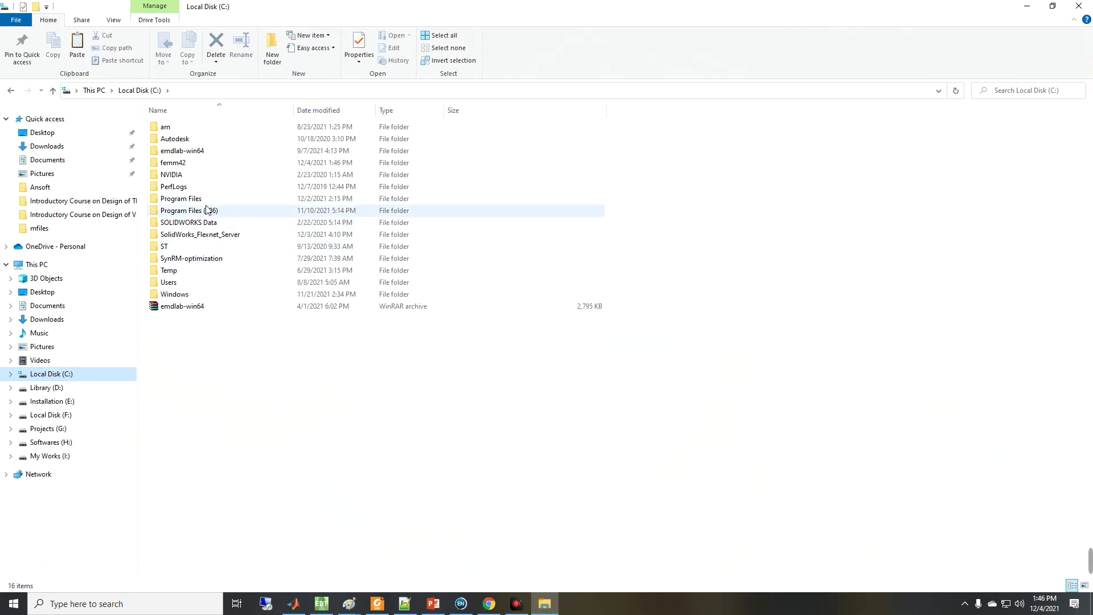
{"action": "double_click", "coordinate": [170, 164]}
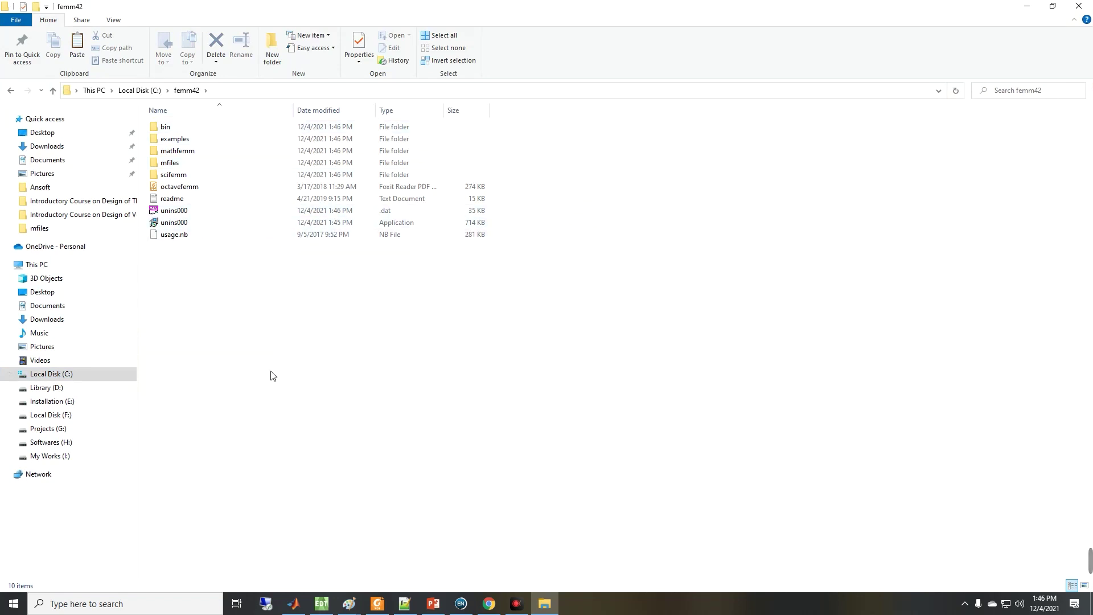
{"action": "left_click", "coordinate": [125, 608]}
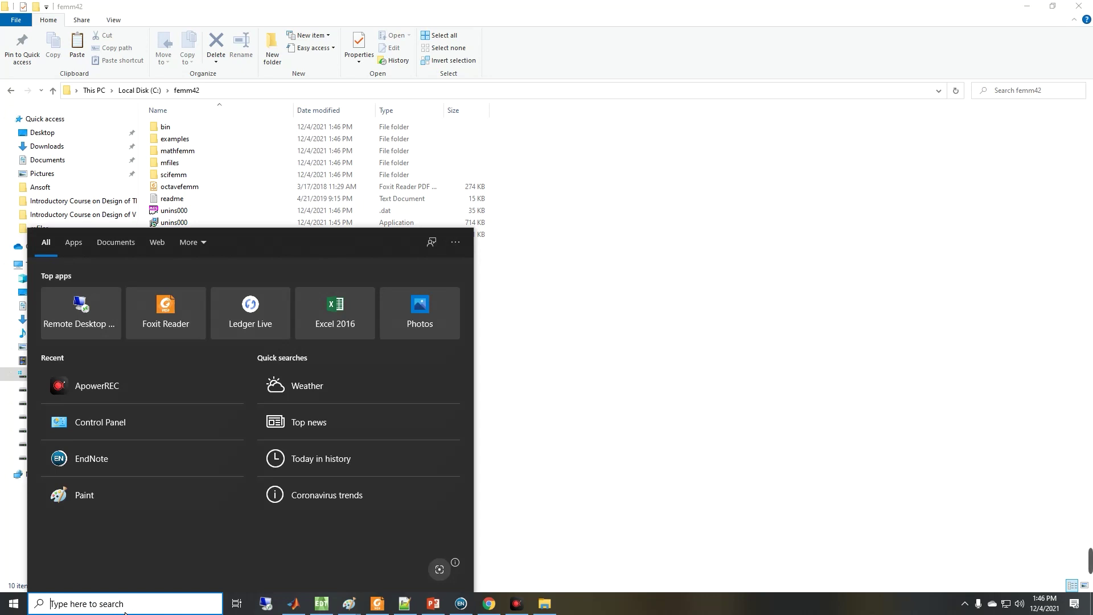
Launch FEMM 4.2 from Windows search for 'femm' and close File Explorer.
{"action": "type", "text": "femm"}
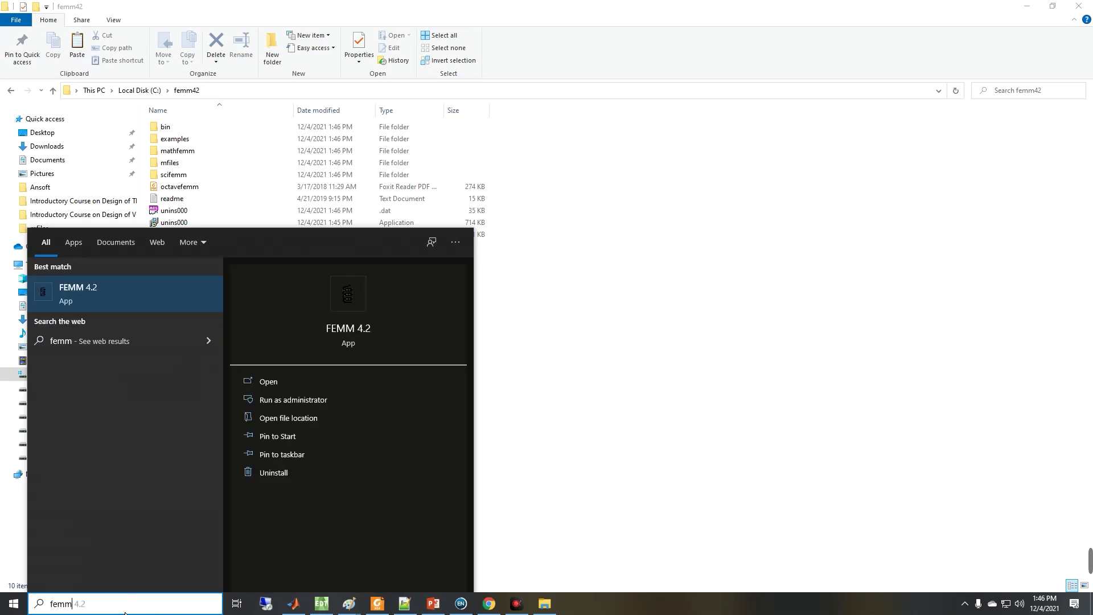
{"action": "left_click", "coordinate": [90, 292]}
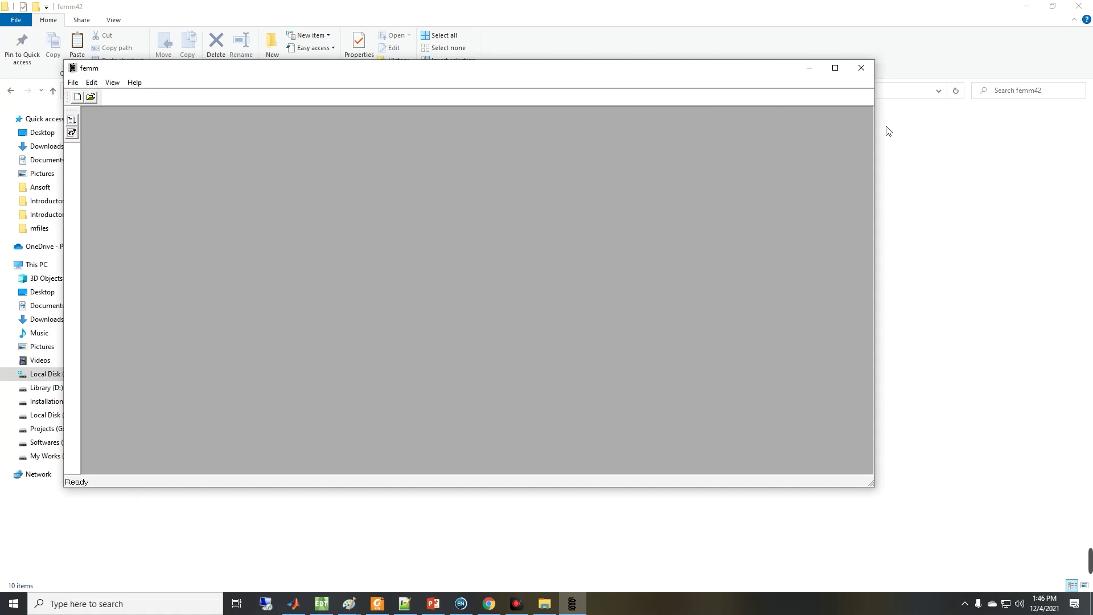
{"action": "left_click", "coordinate": [1078, 6]}
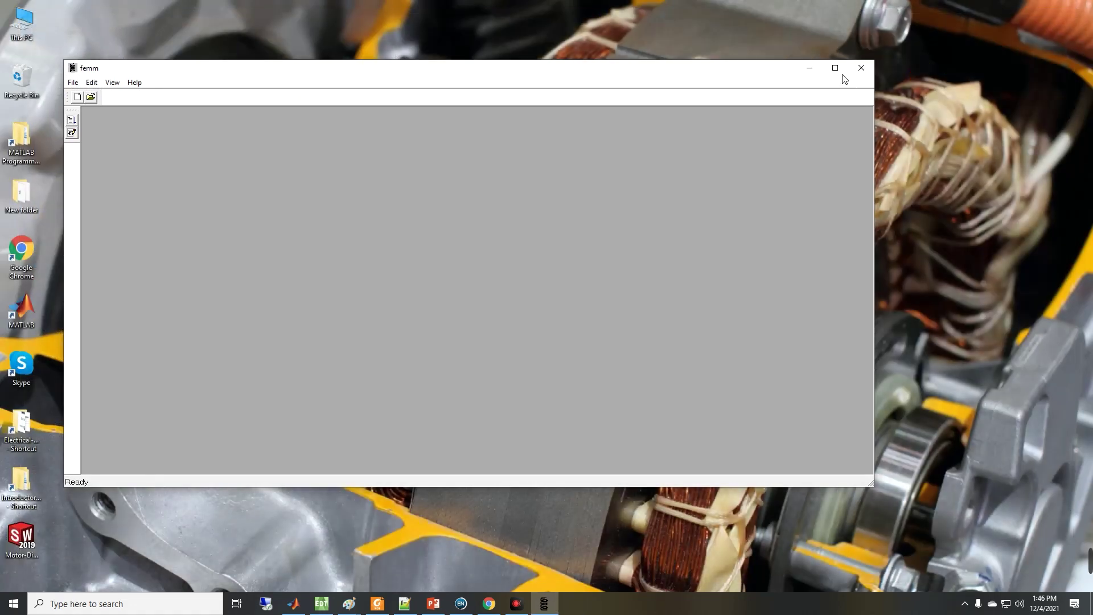
Maximize the FEMM window and open the Create a new problem dialog.
{"action": "left_click_drag", "start_coordinate": [747, 72], "coordinate": [860, 114]}
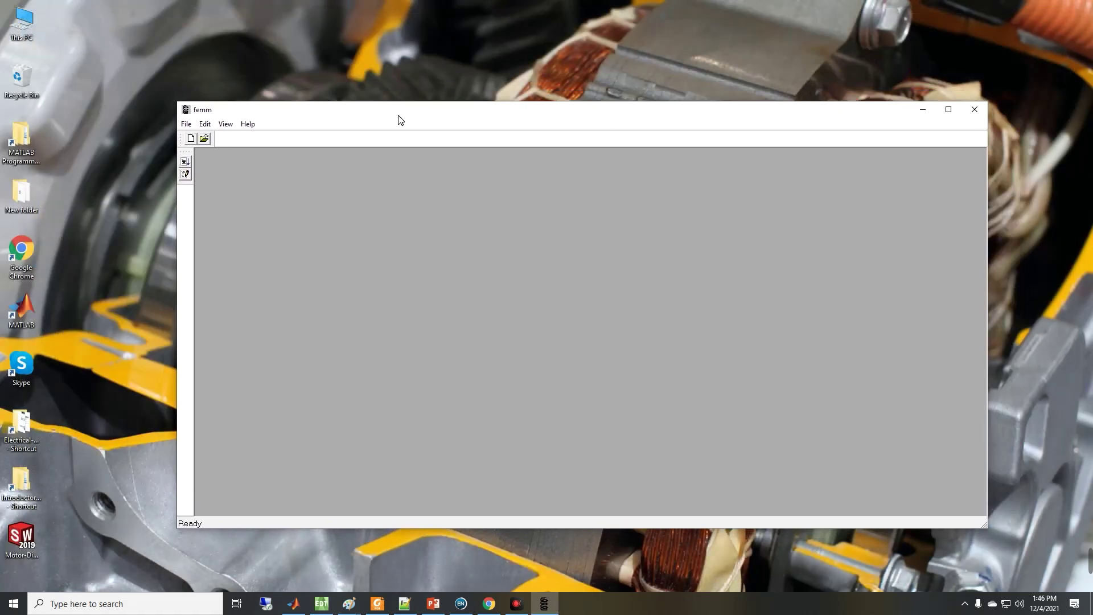
{"action": "left_click_drag", "start_coordinate": [177, 101], "coordinate": [252, 147]}
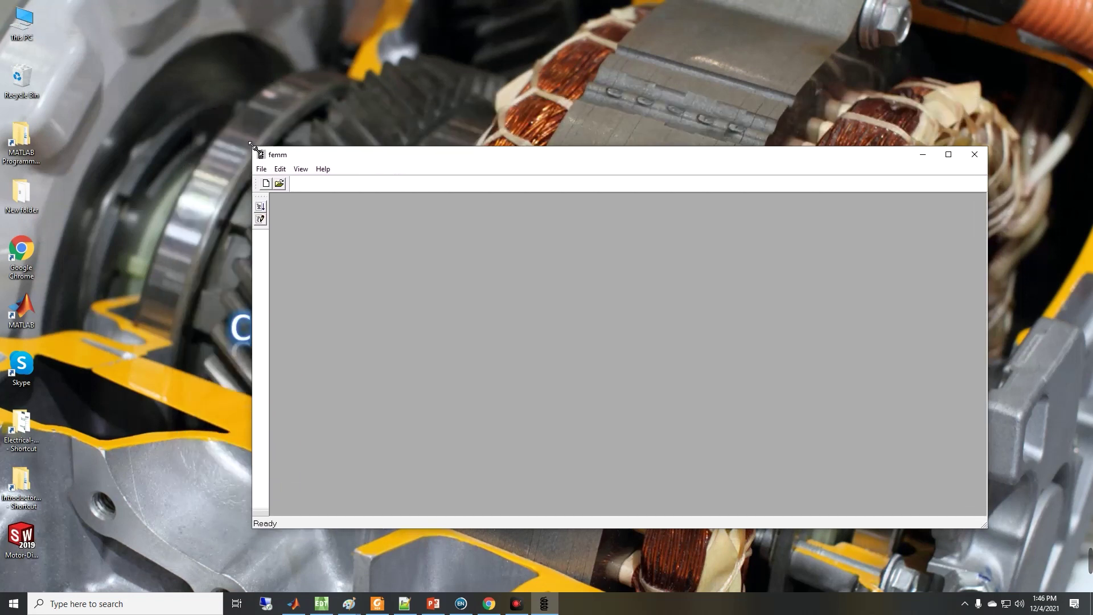
{"action": "left_click", "coordinate": [947, 154]}
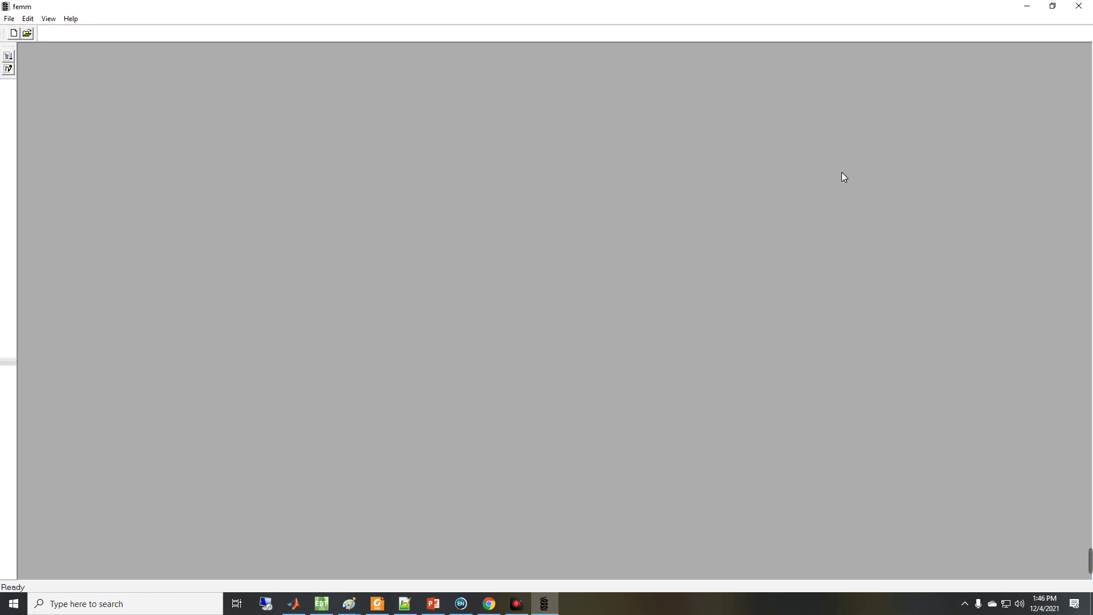
{"action": "left_click", "coordinate": [11, 20]}
{"action": "left_click", "coordinate": [88, 71]}
{"action": "left_click", "coordinate": [13, 33]}
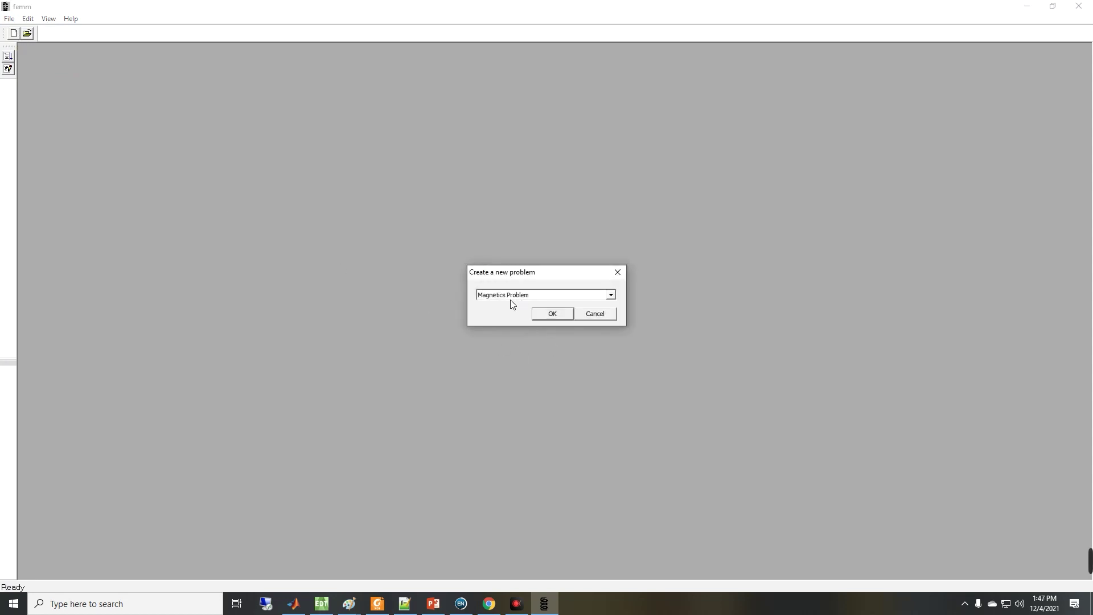
Choose Magnetics Problem as the problem type and create the Untitled drawing.
{"action": "left_click", "coordinate": [553, 295]}
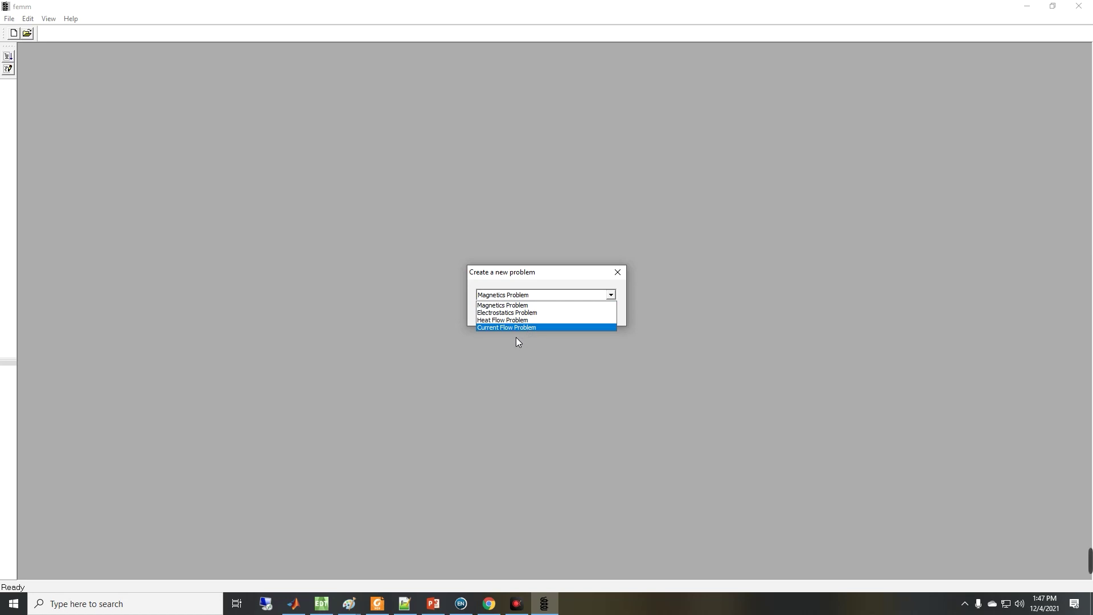
{"action": "left_click", "coordinate": [504, 305]}
{"action": "left_click", "coordinate": [542, 314]}
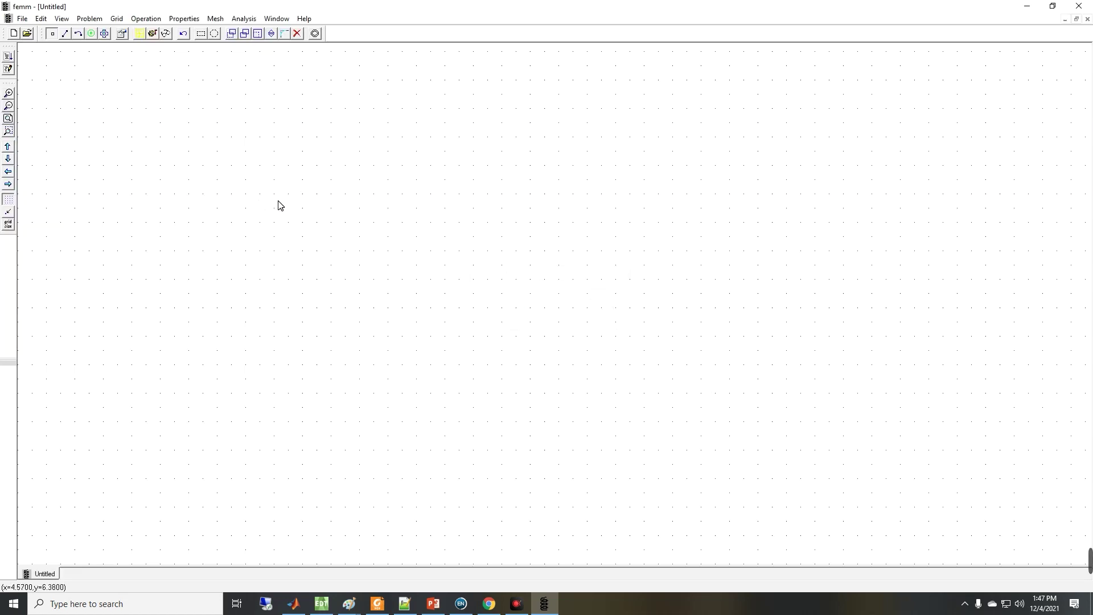
{"action": "left_click", "coordinate": [304, 19]}
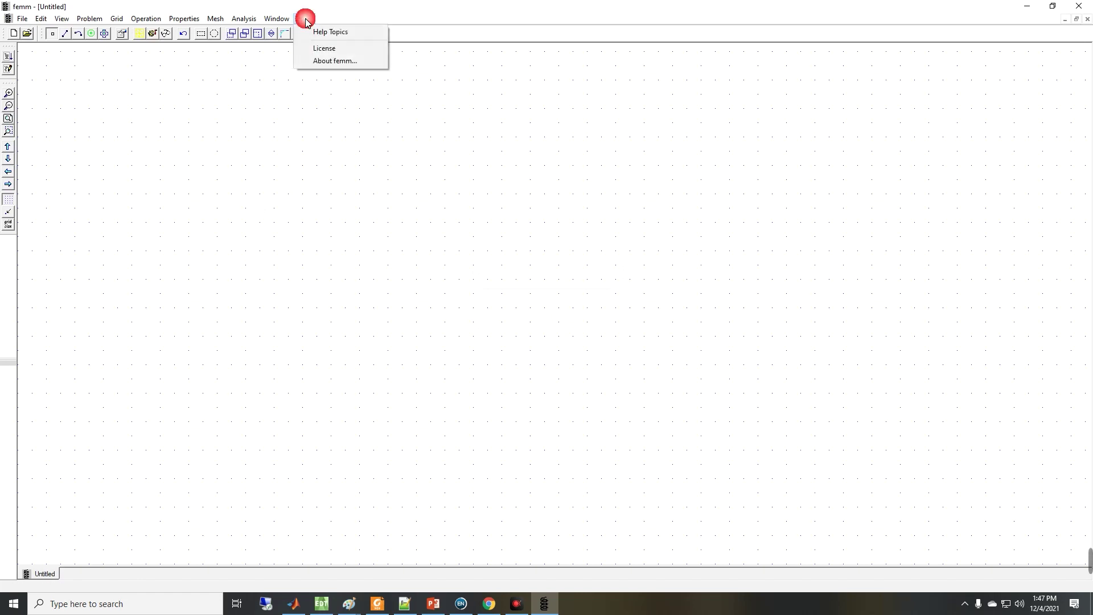
{"action": "left_click", "coordinate": [334, 61]}
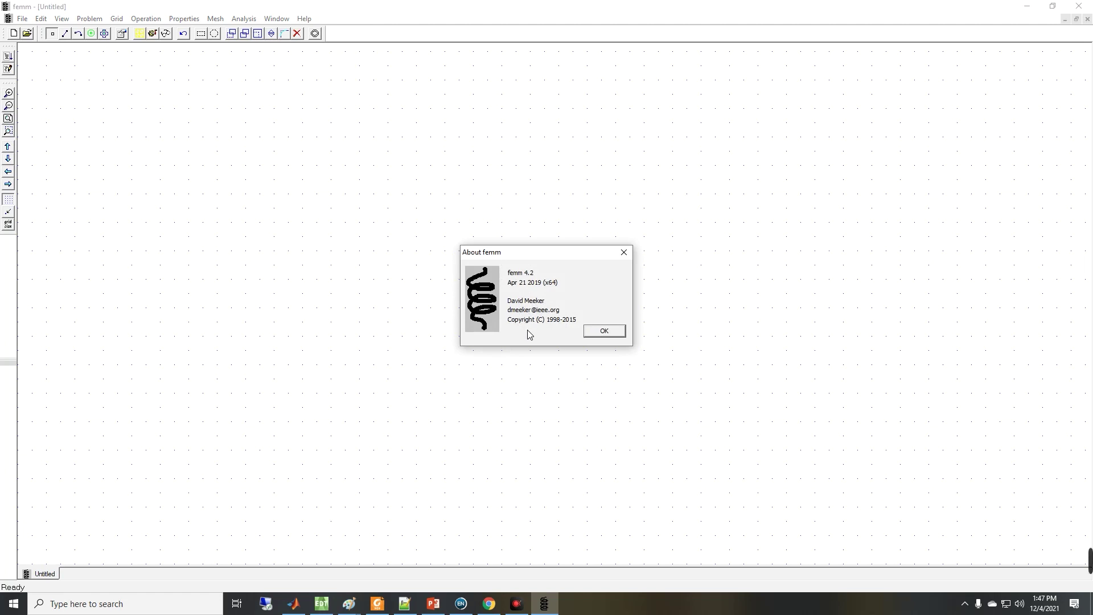
{"action": "left_click", "coordinate": [624, 252]}
{"action": "left_click", "coordinate": [302, 19]}
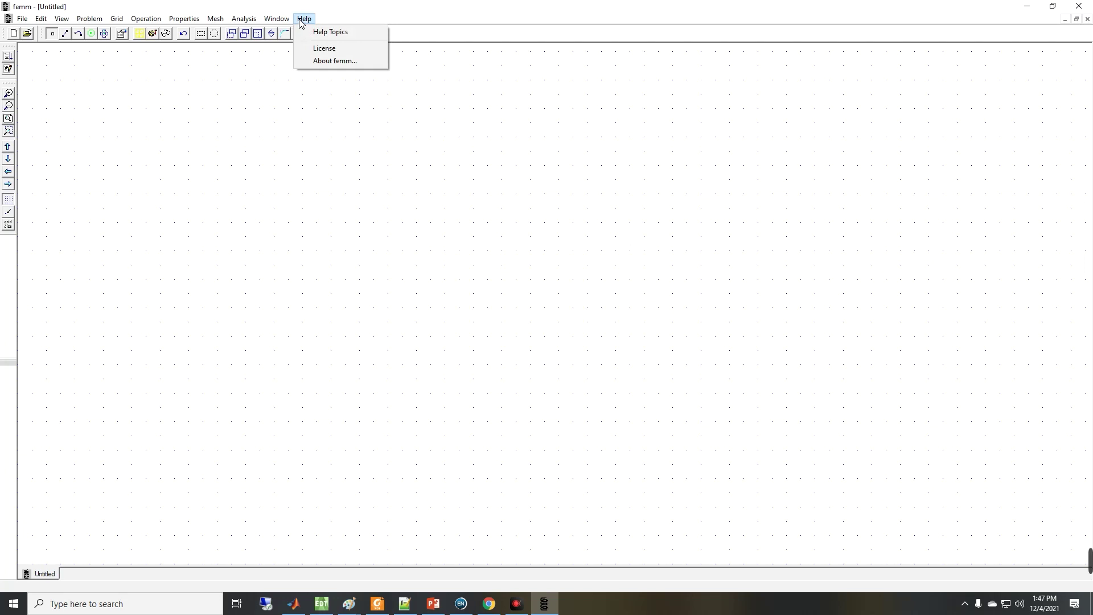
{"action": "left_click", "coordinate": [356, 31]}
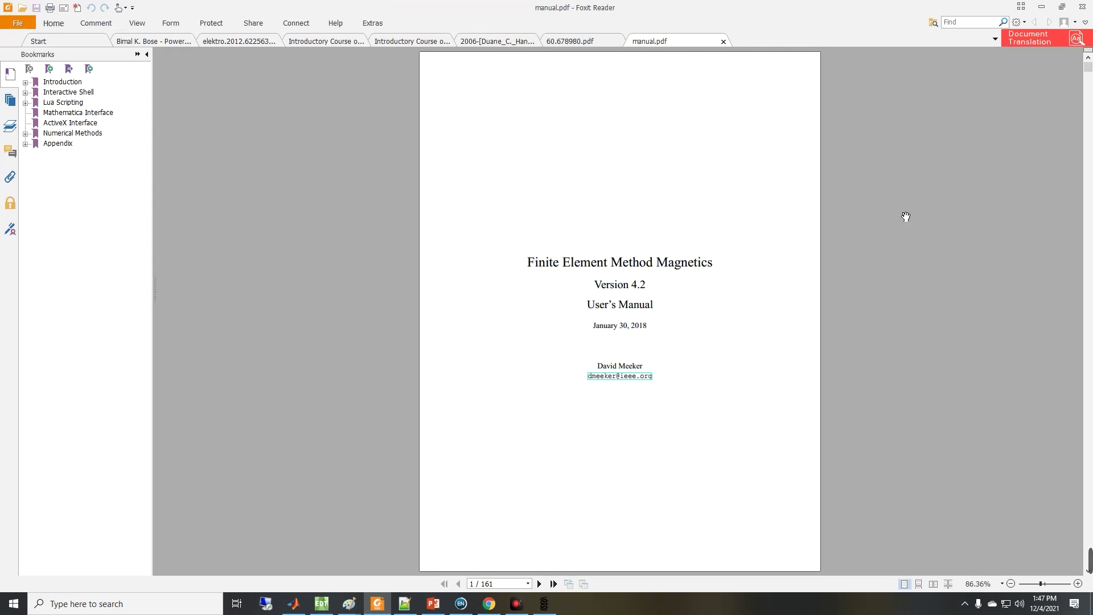
Page through manual.pdf in Foxit Reader to page 61, Definition of Properties.
{"action": "left_click_drag", "start_coordinate": [1087, 74], "coordinate": [1087, 122]}
{"action": "scroll", "coordinate": [948, 197], "scroll_direction": "down", "scroll_amount": 3}
{"action": "scroll", "coordinate": [948, 197], "scroll_direction": "down", "scroll_amount": 7}
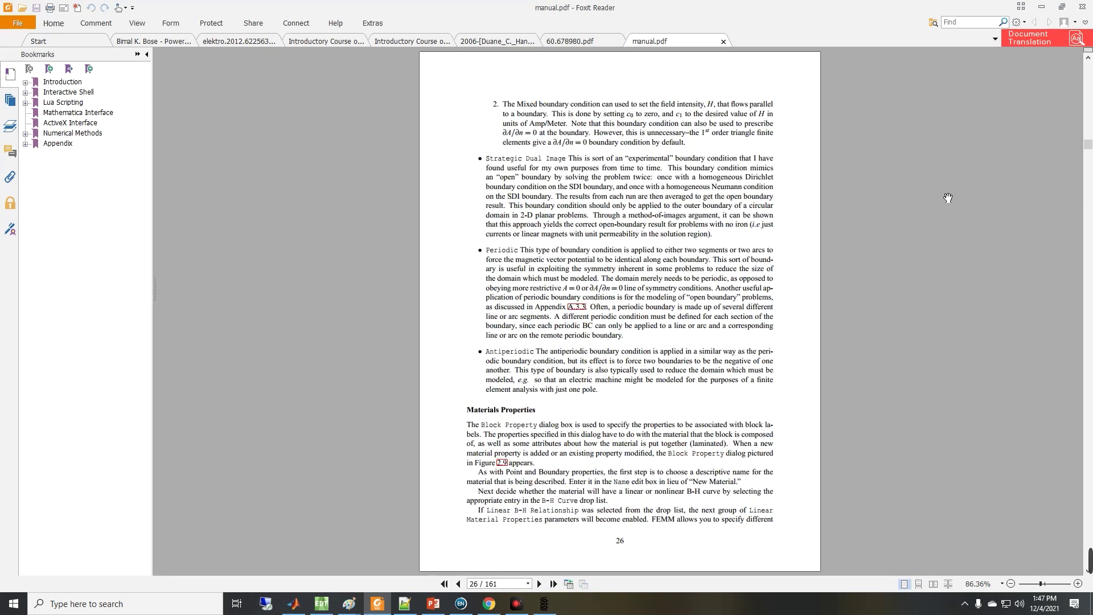
{"action": "scroll", "coordinate": [948, 198], "scroll_direction": "down", "scroll_amount": 4}
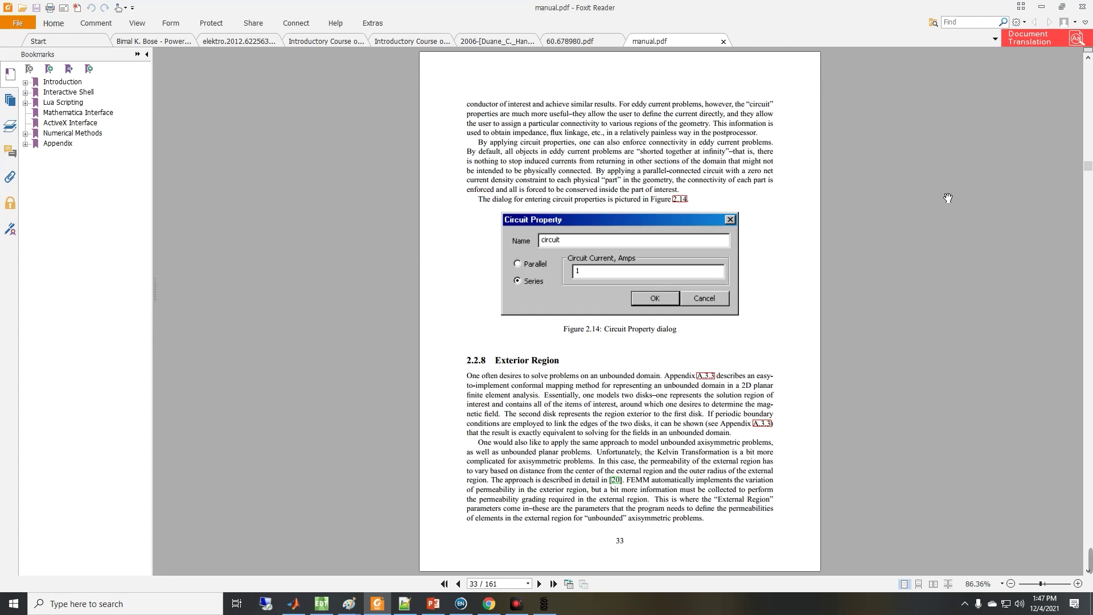
{"action": "scroll", "coordinate": [948, 197], "scroll_direction": "down", "scroll_amount": 3}
{"action": "scroll", "coordinate": [948, 197], "scroll_direction": "down", "scroll_amount": 3}
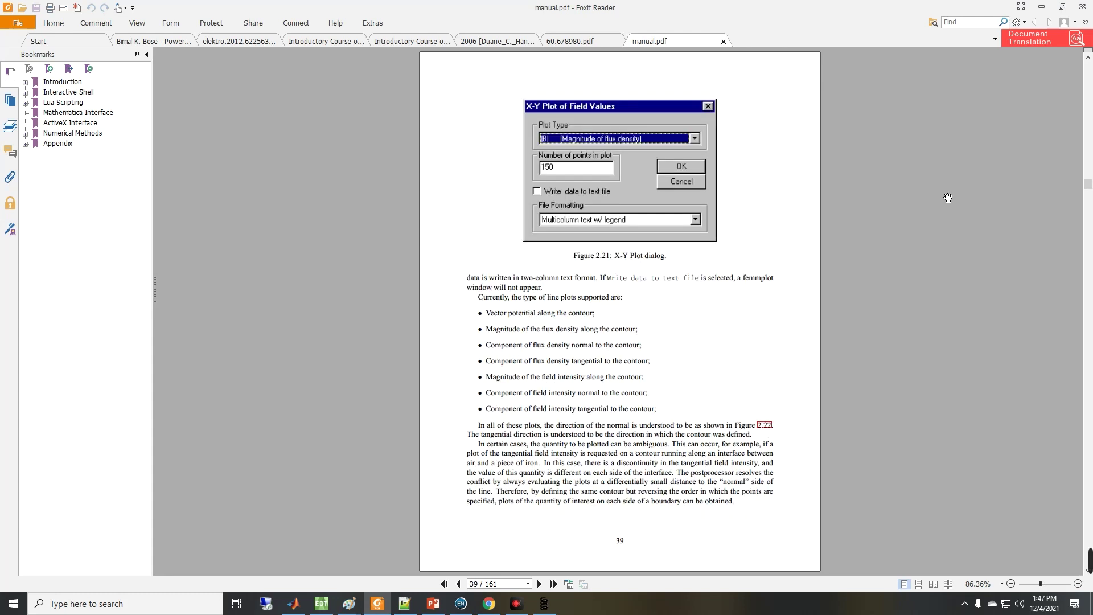
{"action": "scroll", "coordinate": [948, 197], "scroll_direction": "down", "scroll_amount": 8}
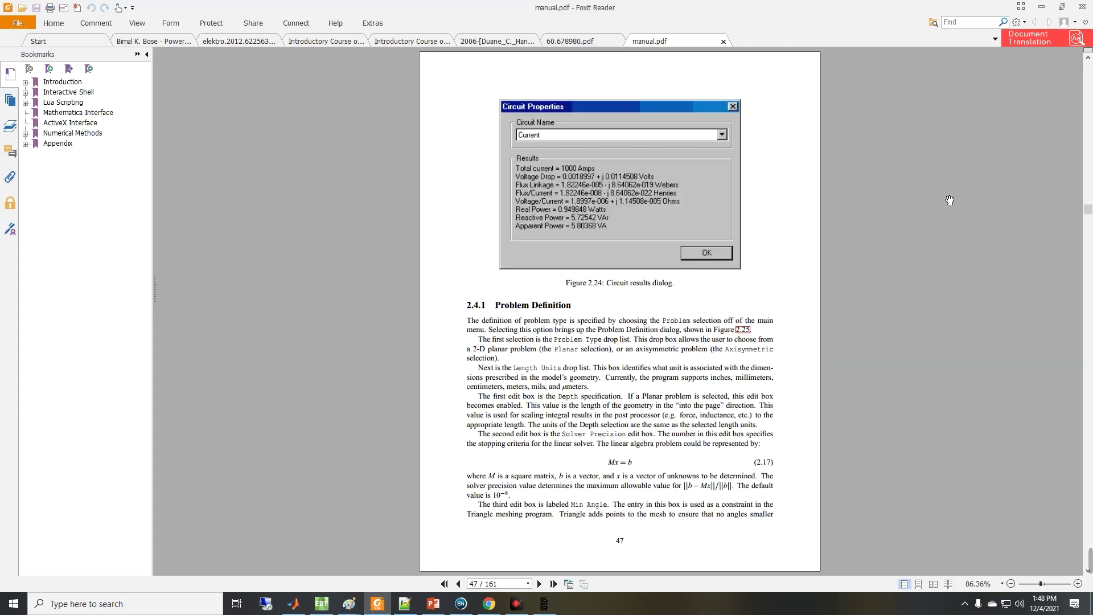
{"action": "scroll", "coordinate": [949, 199], "scroll_direction": "down", "scroll_amount": 4}
{"action": "scroll", "coordinate": [949, 202], "scroll_direction": "down", "scroll_amount": 7}
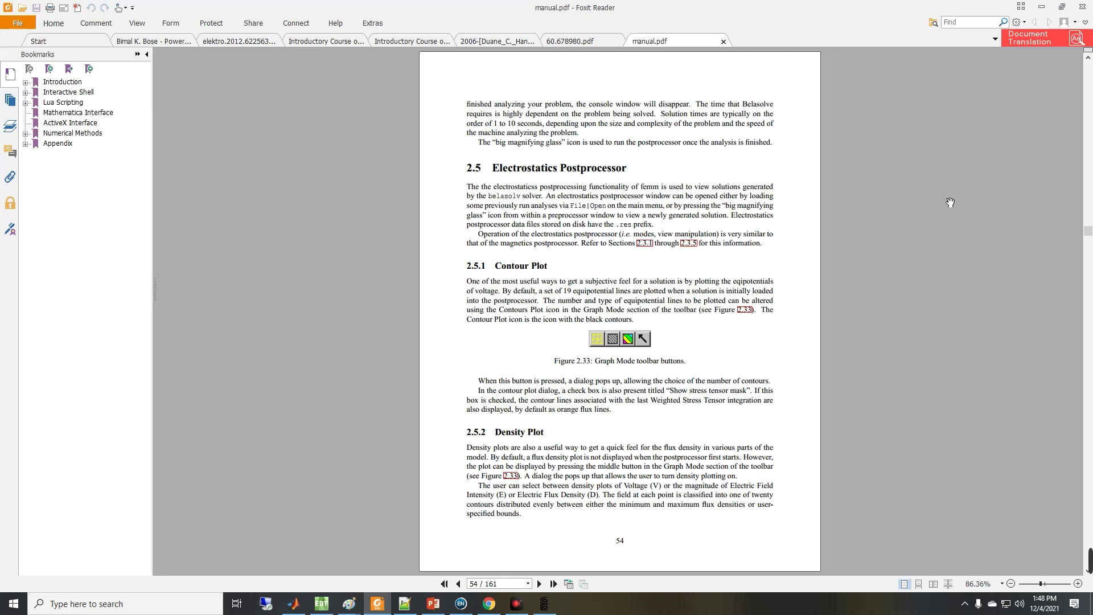
{"action": "scroll", "coordinate": [950, 205], "scroll_direction": "down", "scroll_amount": 3}
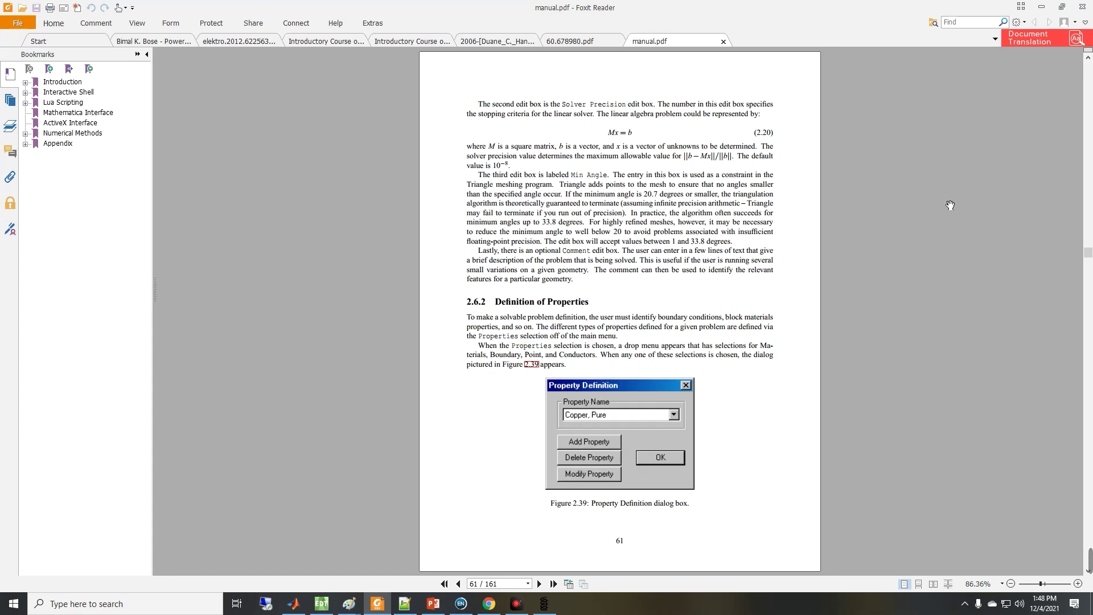